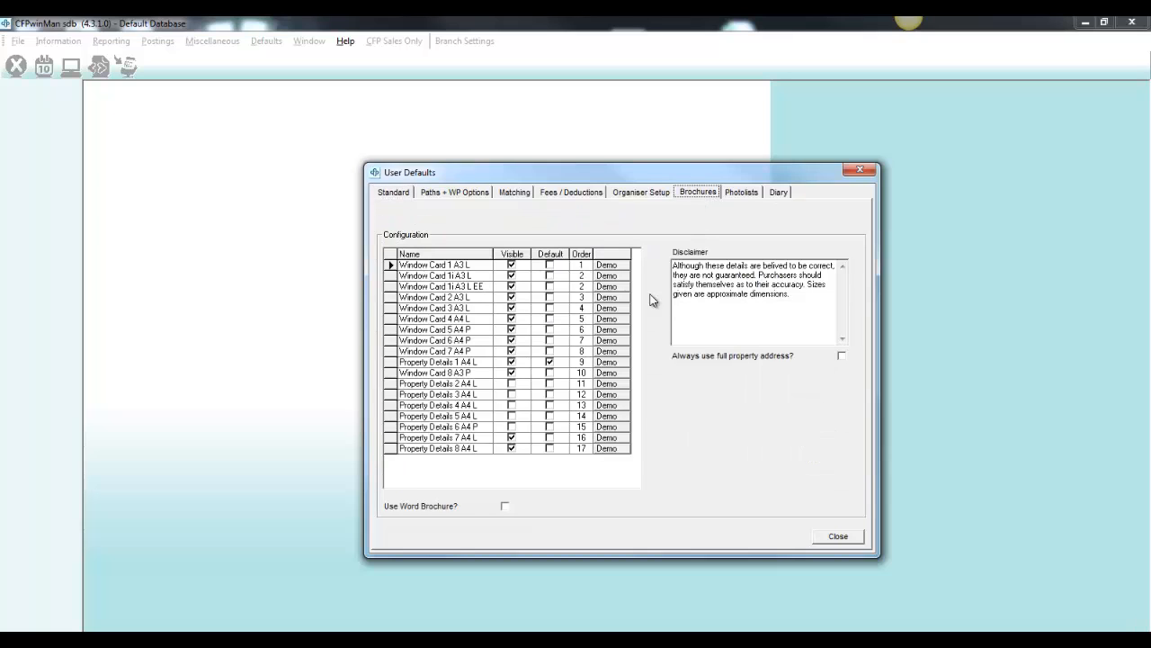
Step: Preview the Property Details 1 A4 L and Window Card 8 A3 P demo brochures
{"action": "left_click", "coordinate": [611, 363]}
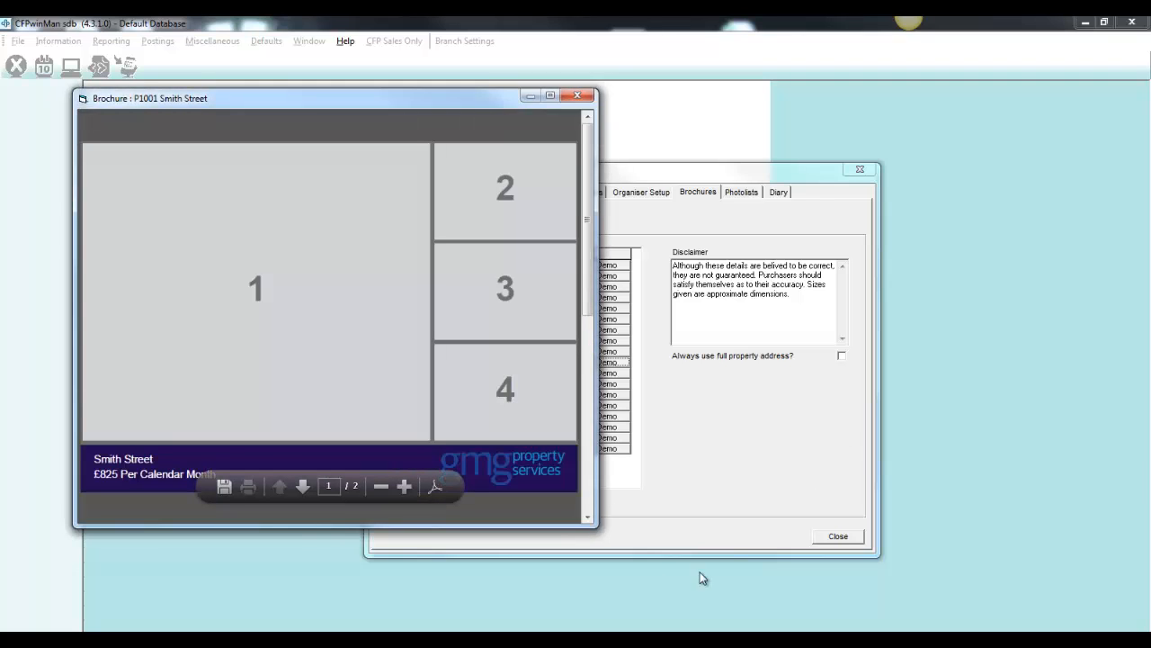
{"action": "left_click", "coordinate": [587, 516]}
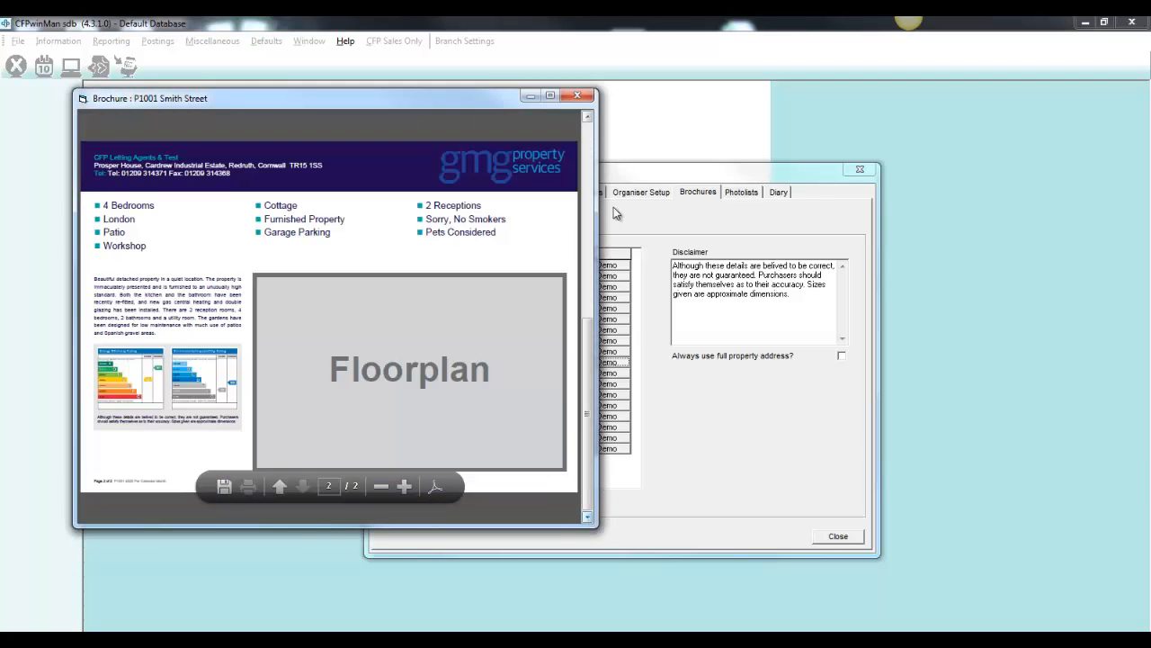
{"action": "left_click", "coordinate": [587, 117]}
{"action": "left_click", "coordinate": [578, 96]}
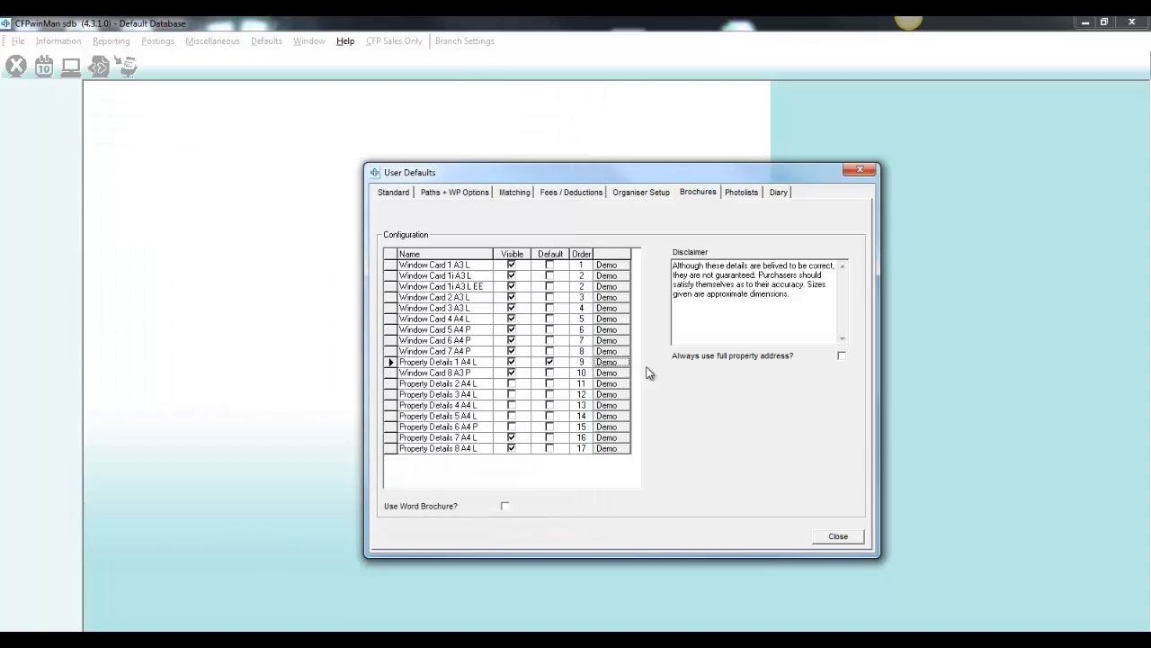
{"action": "left_click", "coordinate": [604, 373]}
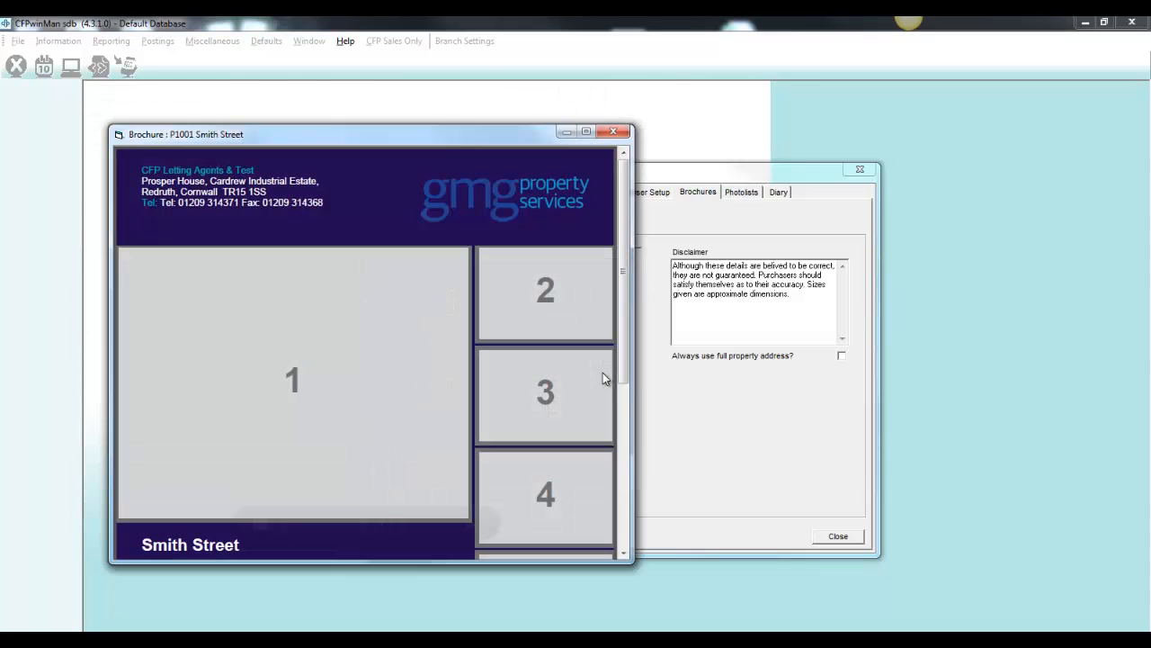
{"action": "left_click", "coordinate": [612, 131]}
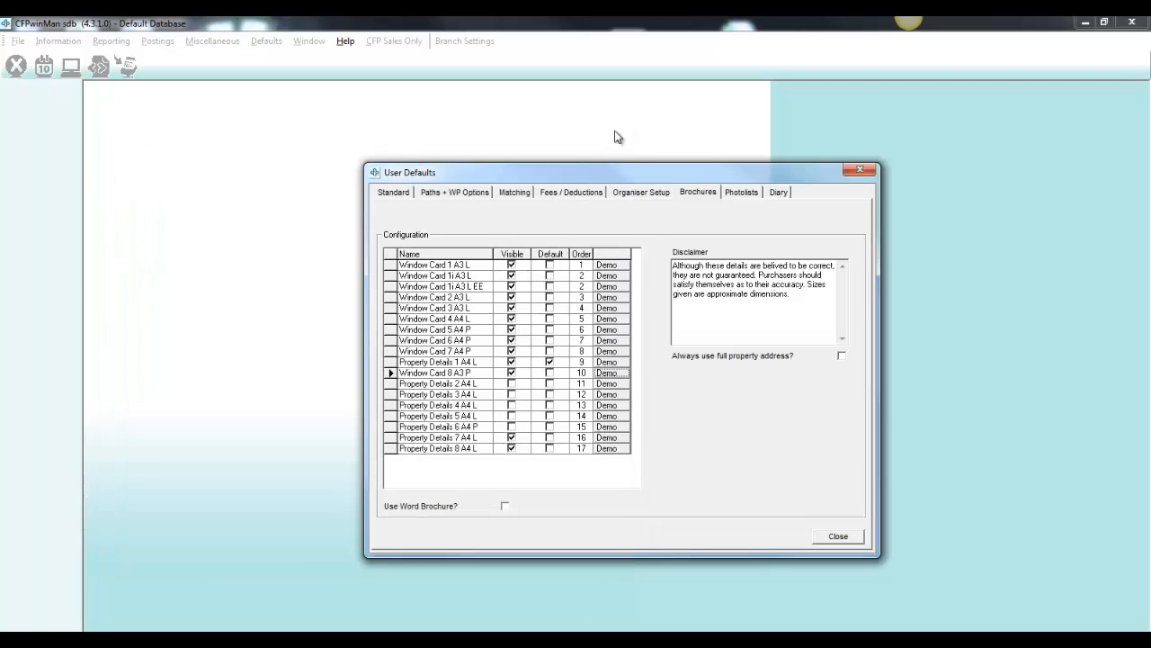
Step: Hide Property Details 2 A4 L and Window Card 8 A3 P from the template choices
{"action": "left_click", "coordinate": [512, 387]}
{"action": "left_click", "coordinate": [513, 383]}
{"action": "left_click", "coordinate": [512, 375]}
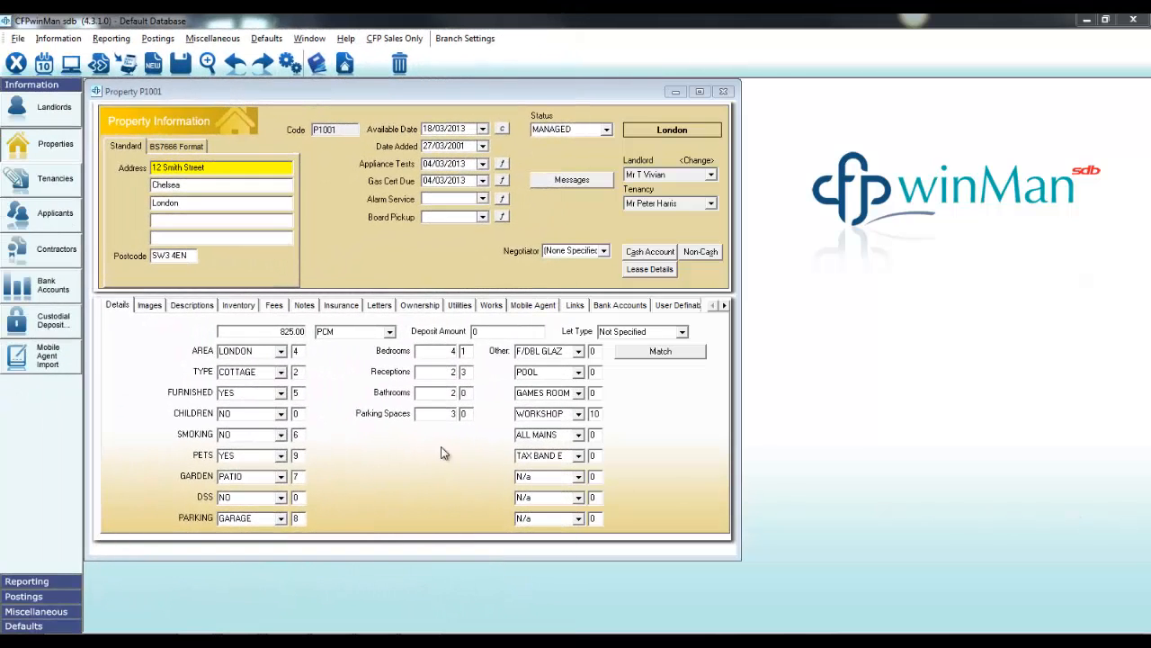
Step: Check property P1001's brochure template on Descriptions, leaving Use Default Template
{"action": "left_click", "coordinate": [186, 311]}
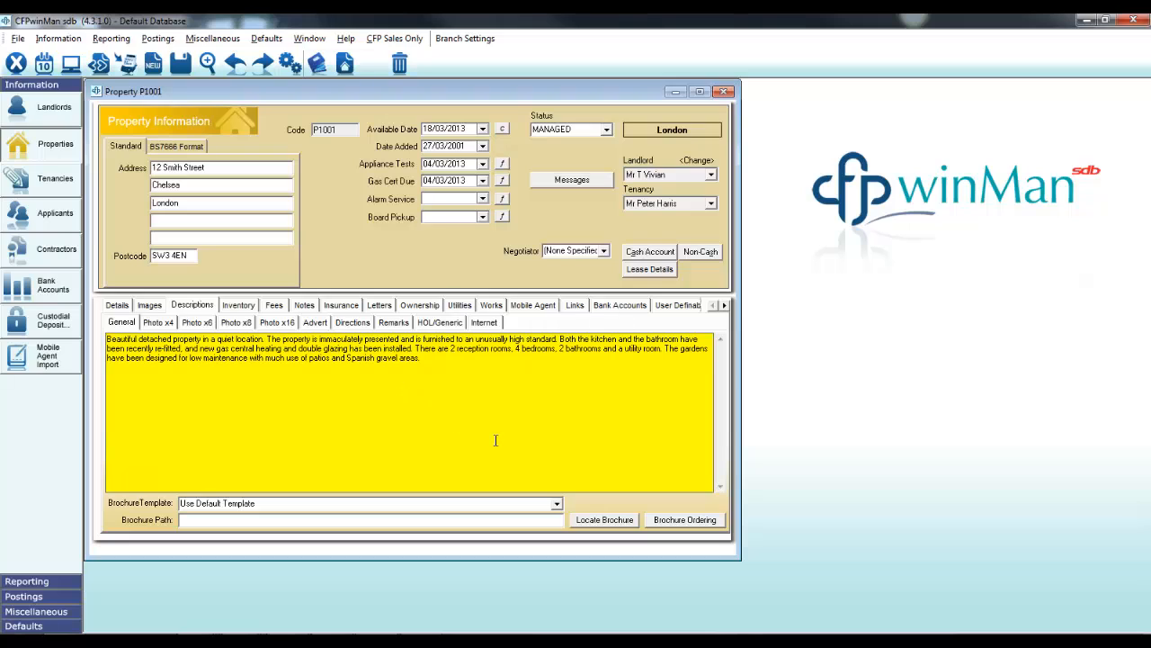
{"action": "left_click", "coordinate": [556, 506]}
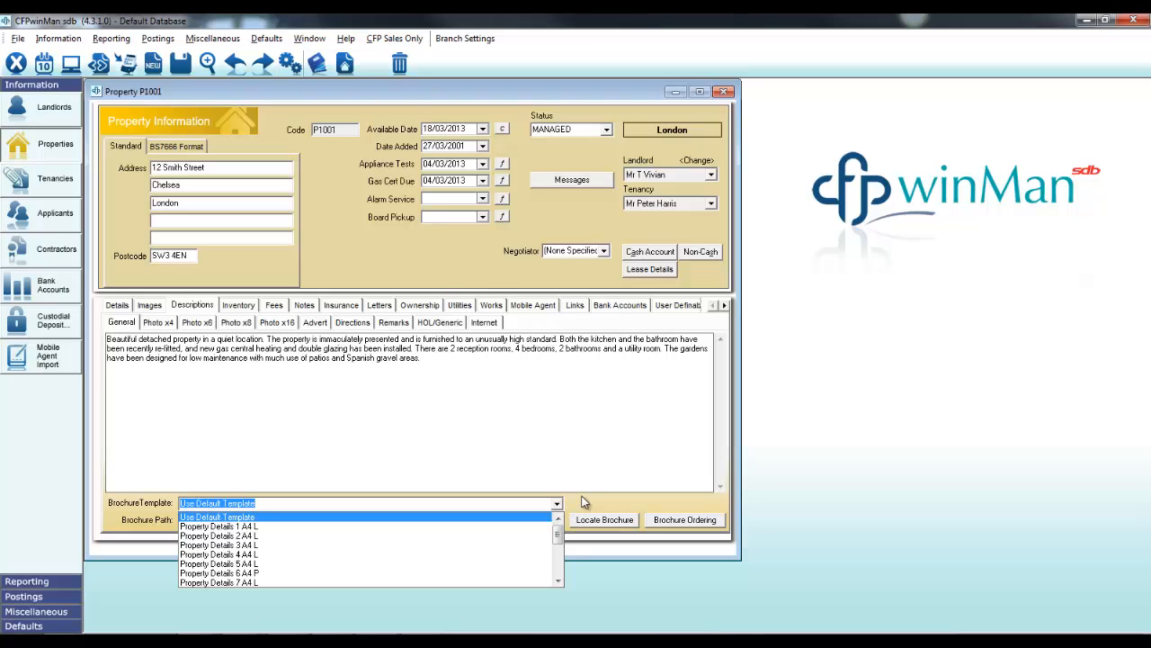
{"action": "left_click", "coordinate": [582, 502]}
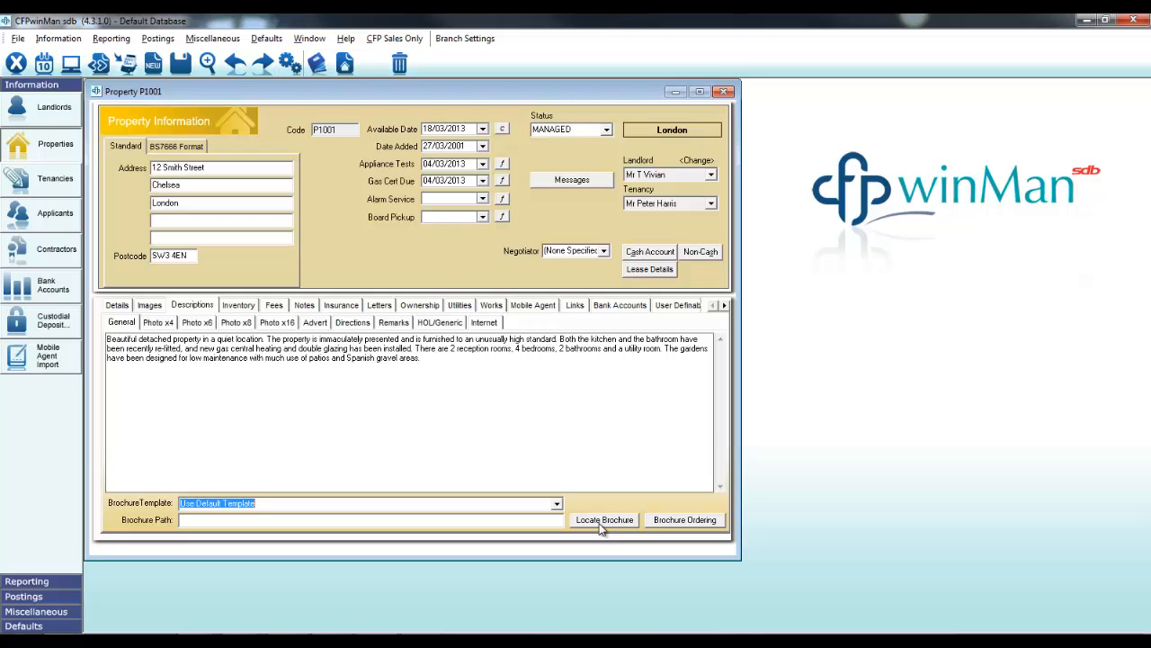
Step: Browse for a brochure file filtered to All PDF Documents, then cancel without choosing one
{"action": "left_click", "coordinate": [600, 520]}
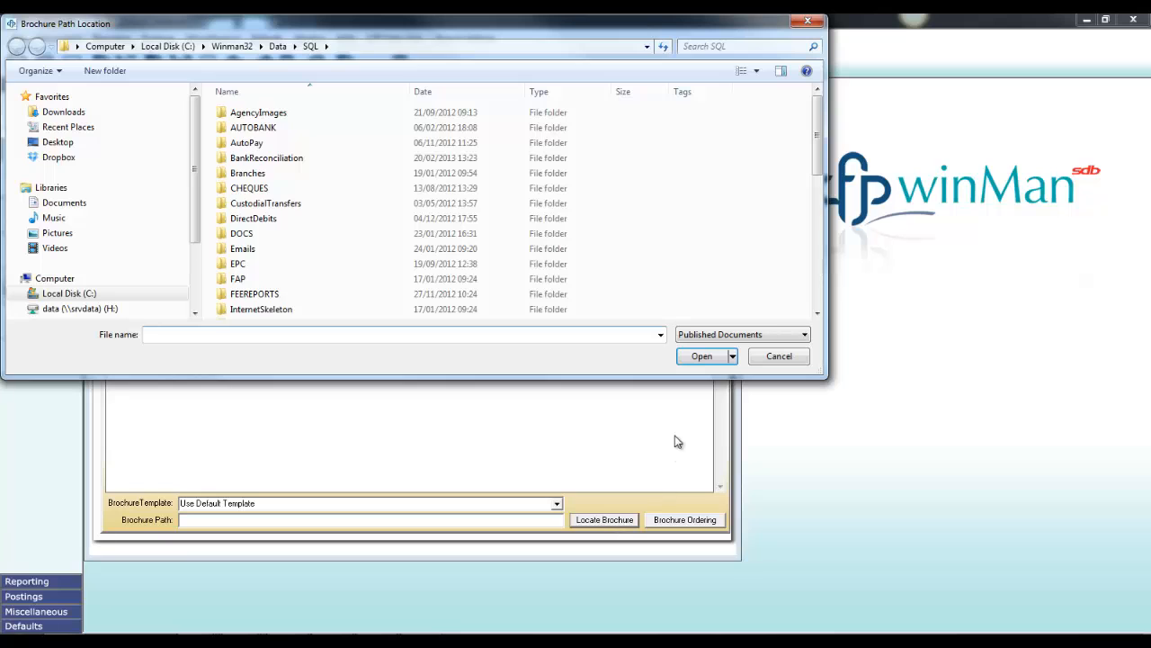
{"action": "left_click", "coordinate": [708, 336]}
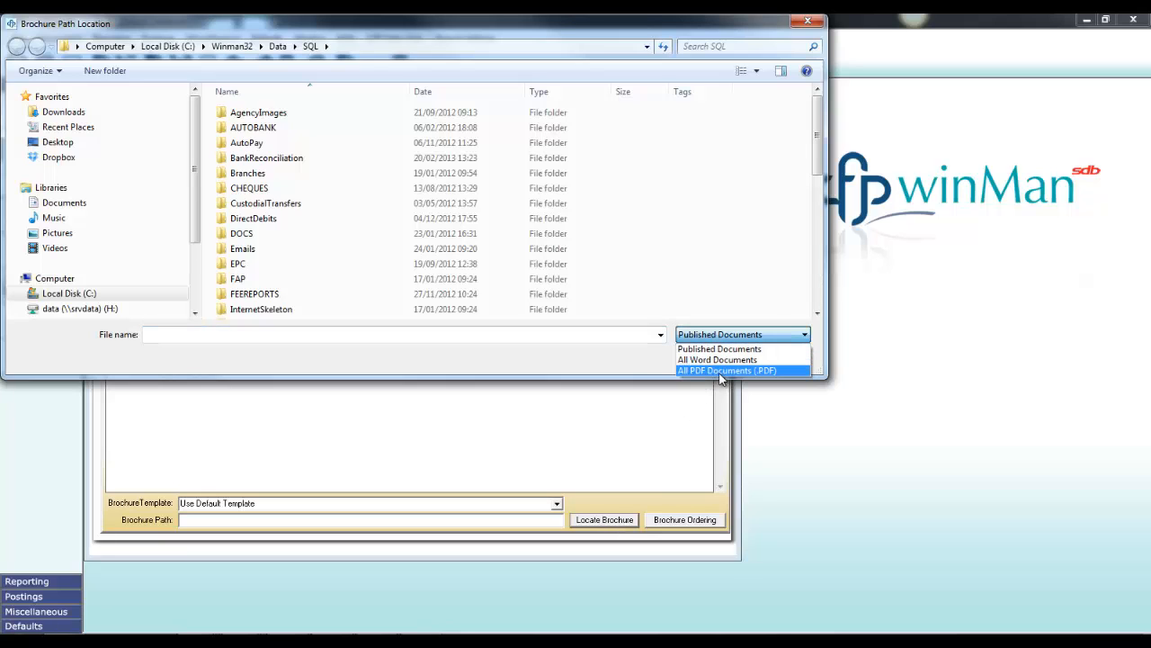
{"action": "left_click", "coordinate": [719, 371]}
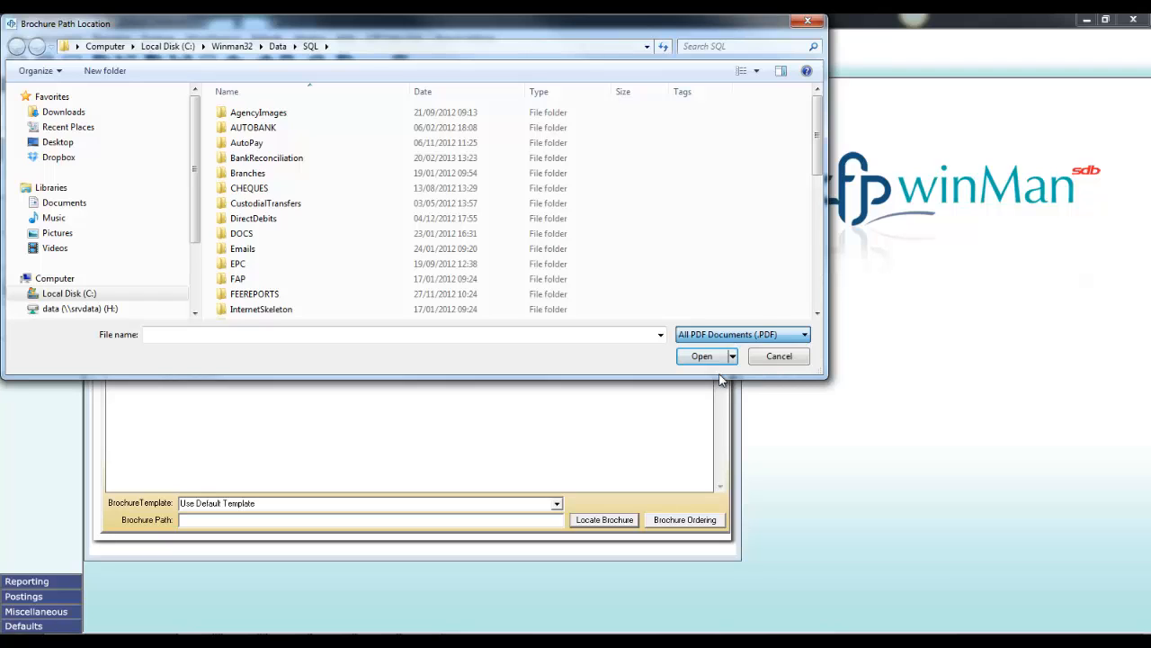
{"action": "left_click", "coordinate": [778, 359]}
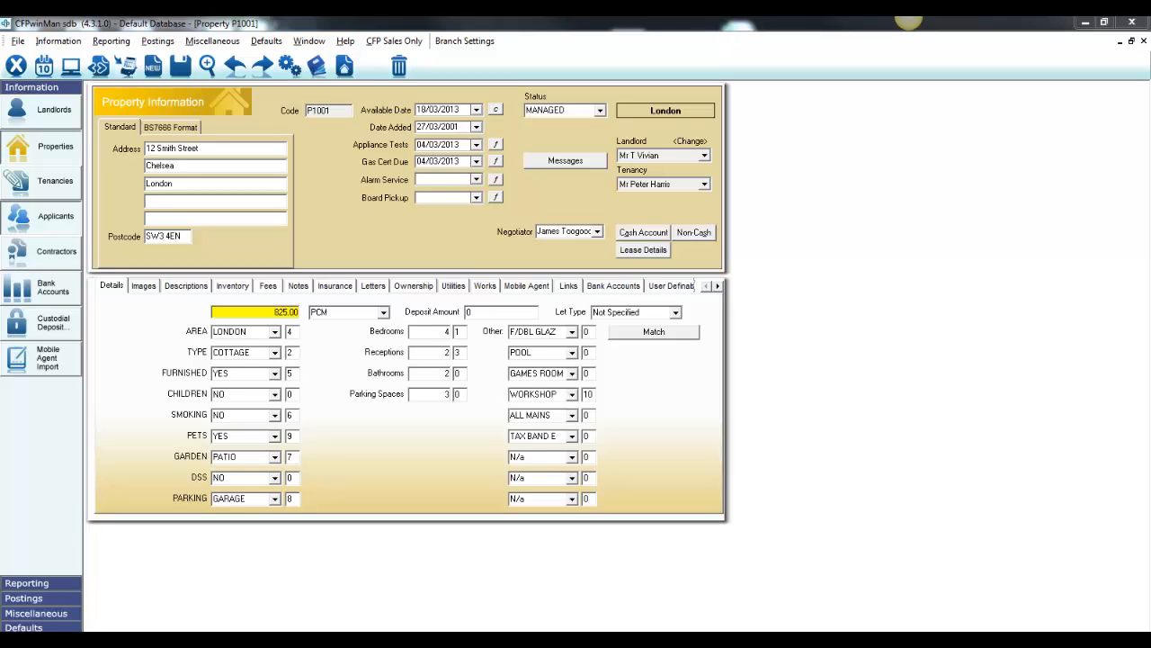
{"action": "left_click", "coordinate": [347, 70]}
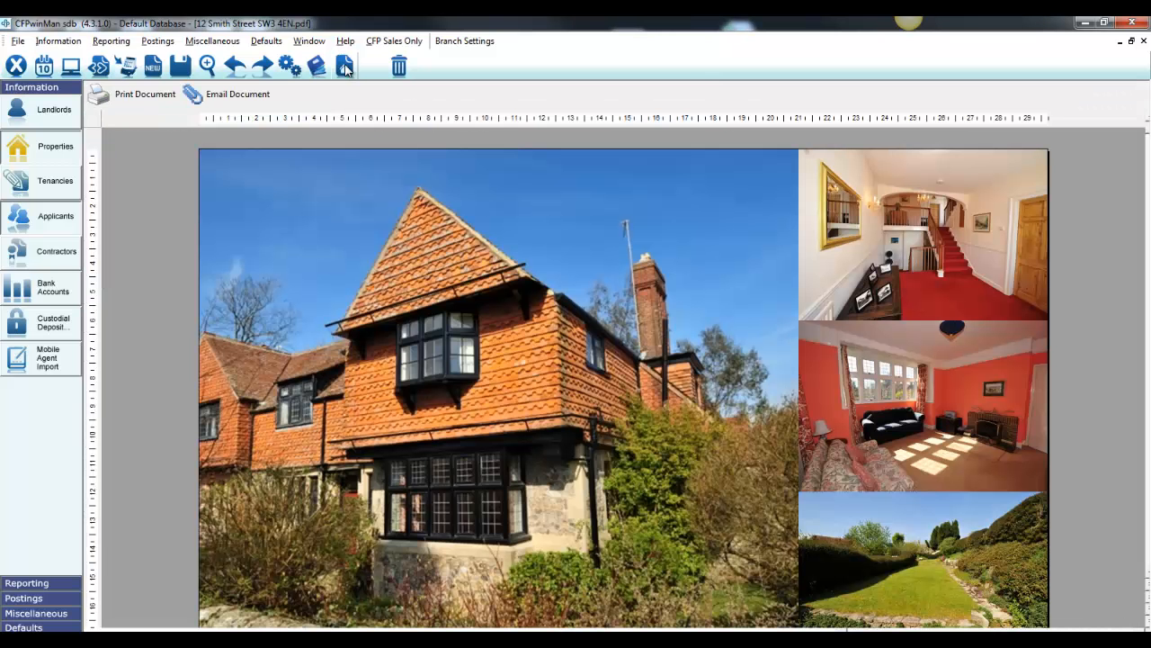
{"action": "scroll", "coordinate": [489, 281], "scroll_direction": "down", "scroll_amount": 3}
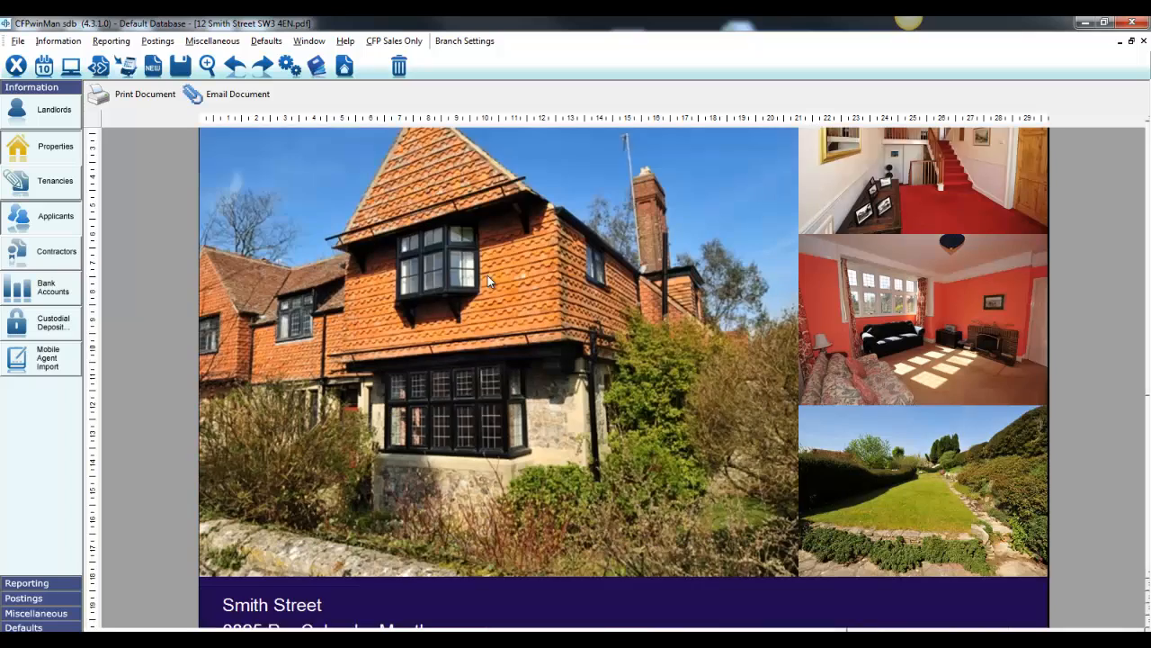
{"action": "scroll", "coordinate": [488, 281], "scroll_direction": "down", "scroll_amount": 10}
{"action": "scroll", "coordinate": [489, 281], "scroll_direction": "up", "scroll_amount": 15}
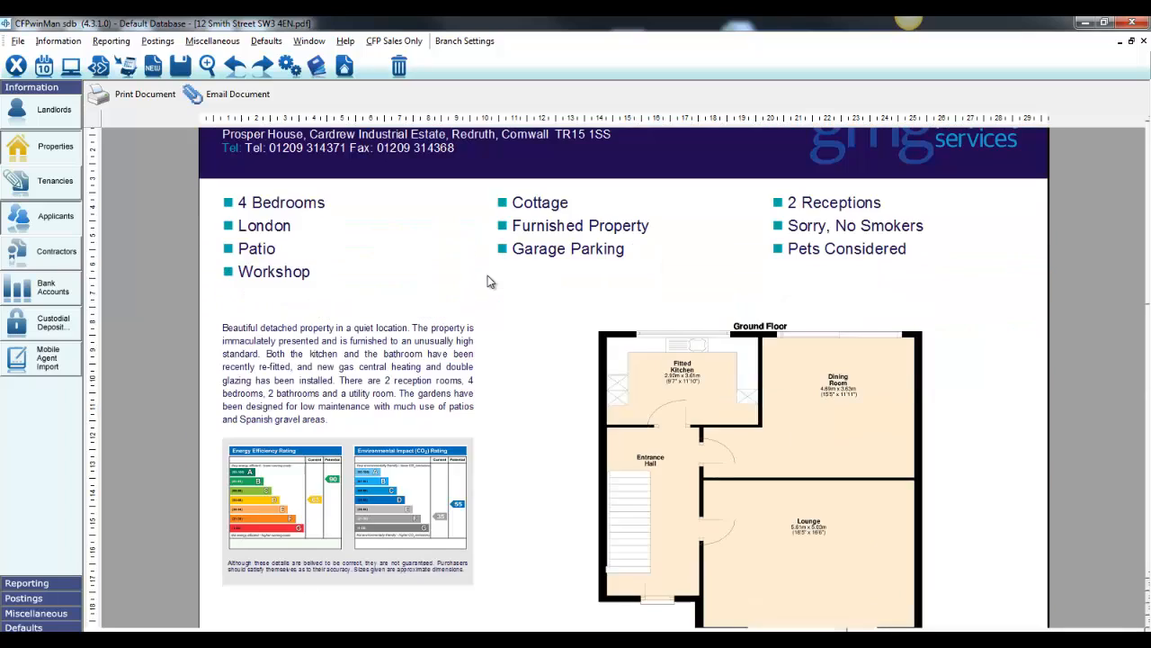
{"action": "scroll", "coordinate": [487, 282], "scroll_direction": "up", "scroll_amount": 2}
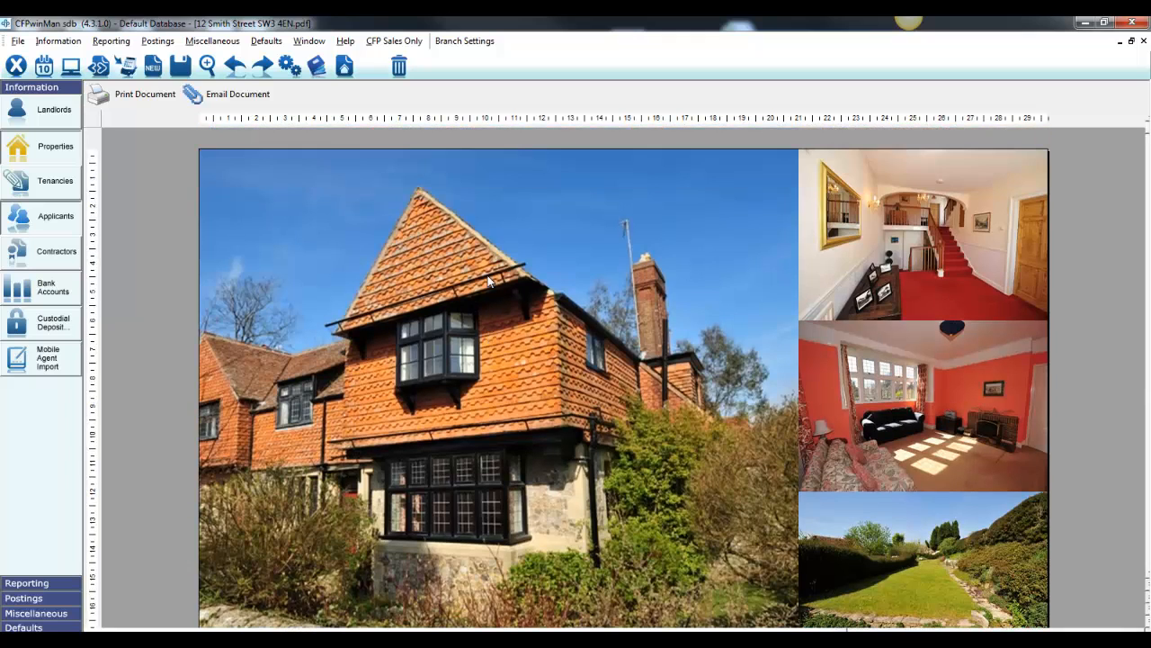
{"action": "left_click", "coordinate": [1143, 41]}
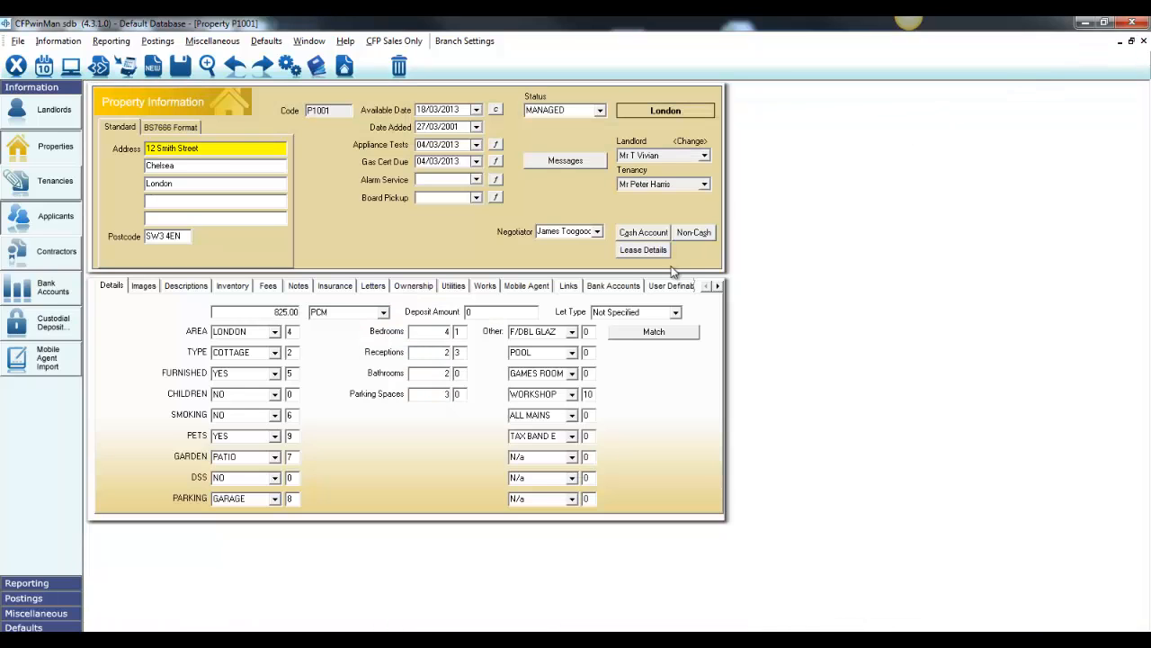
Step: Run Match for property P1001, then for an applicant, viewing the matched property's photos
{"action": "left_click", "coordinate": [654, 332]}
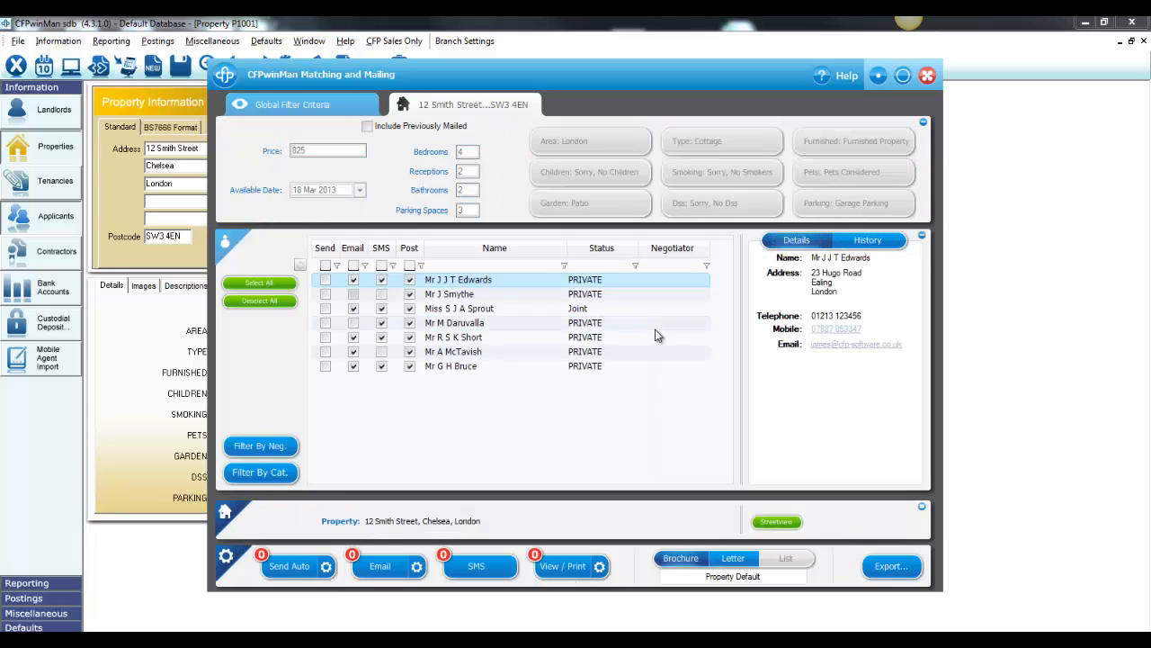
{"action": "left_click", "coordinate": [928, 77]}
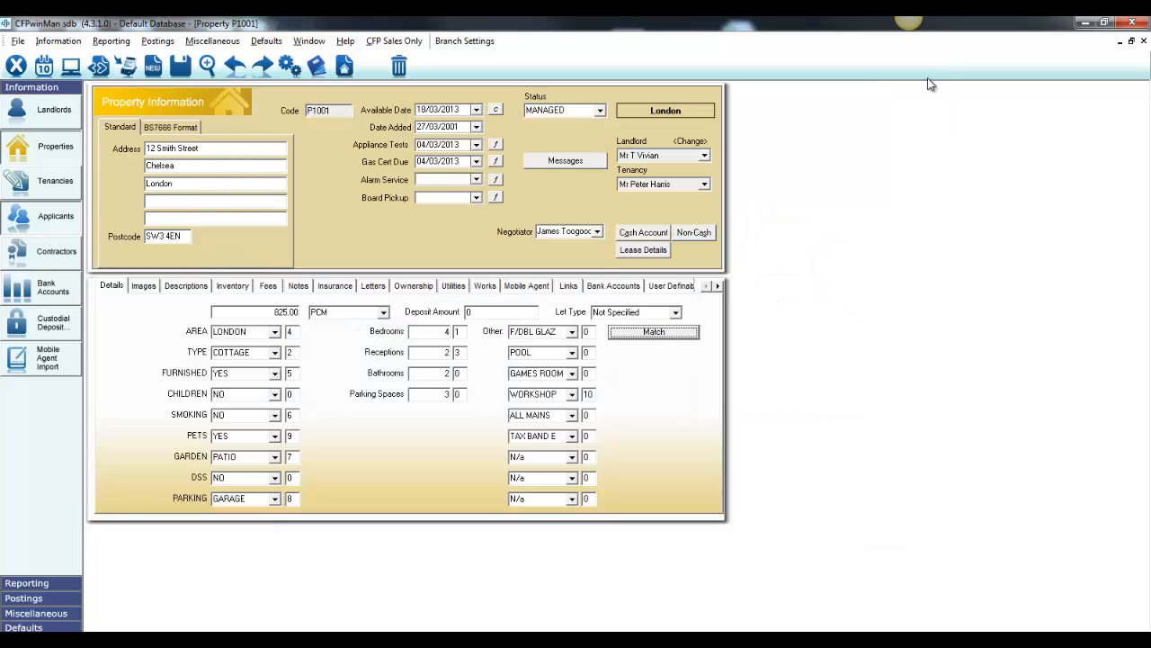
{"action": "left_click", "coordinate": [57, 220]}
{"action": "left_click", "coordinate": [445, 522]}
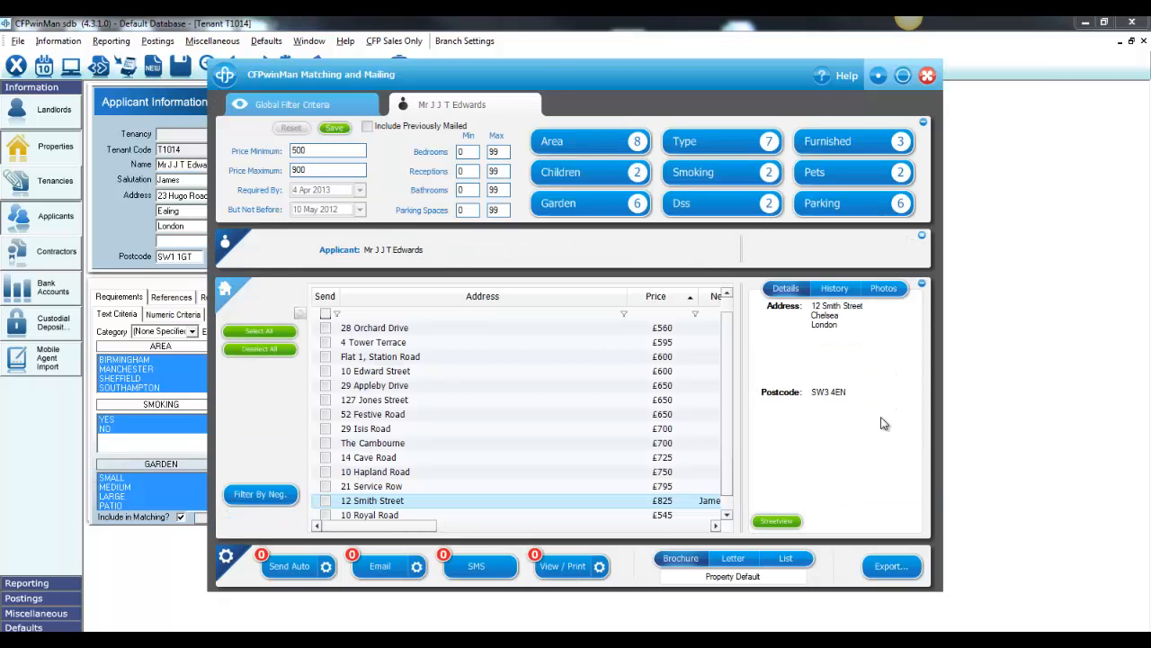
{"action": "left_click", "coordinate": [893, 293]}
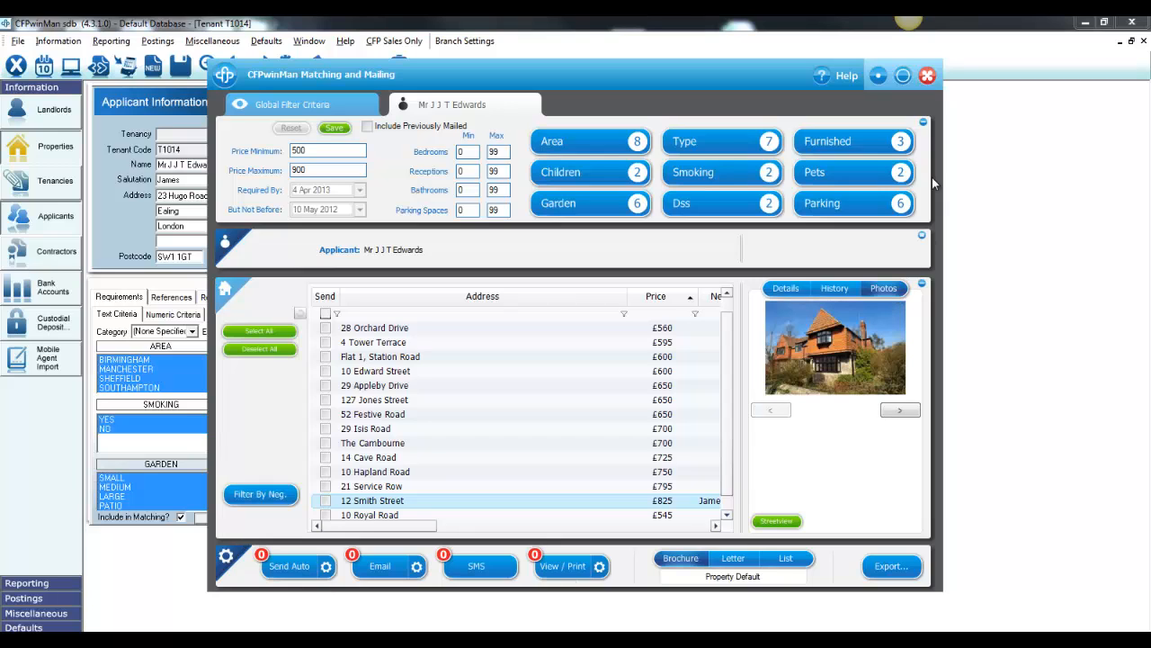
{"action": "left_click", "coordinate": [927, 76]}
Step: Open Miscellaneous > Property Lists and the Brochure template's Midlands documentation settings
{"action": "left_click", "coordinate": [216, 41]}
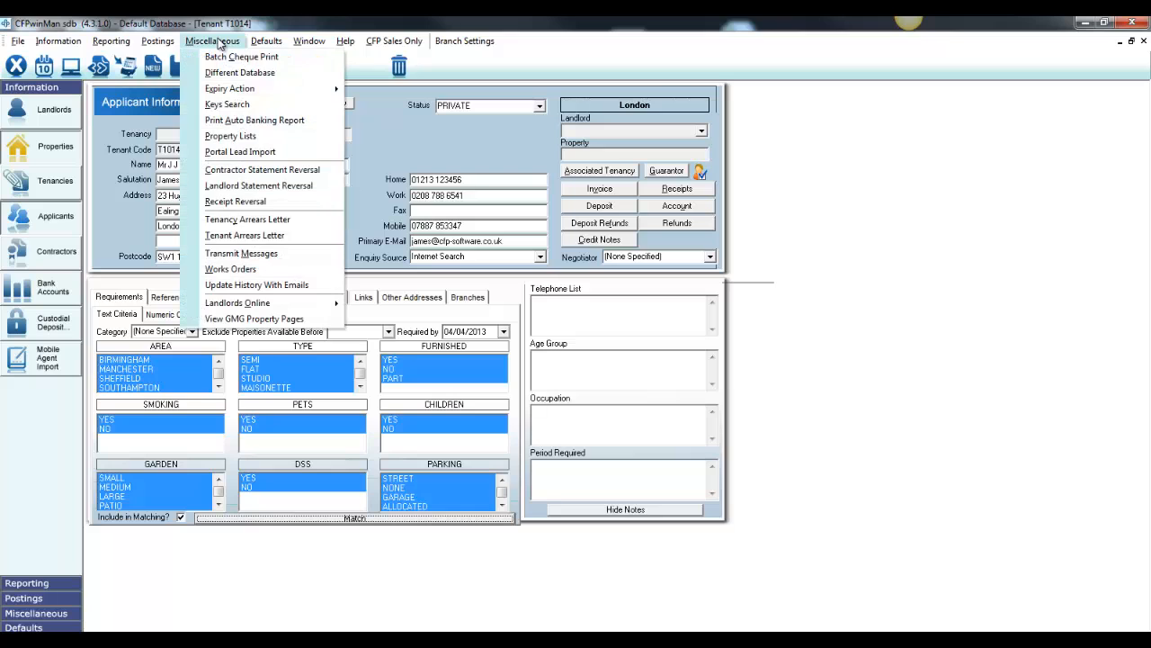
{"action": "left_click", "coordinate": [236, 136]}
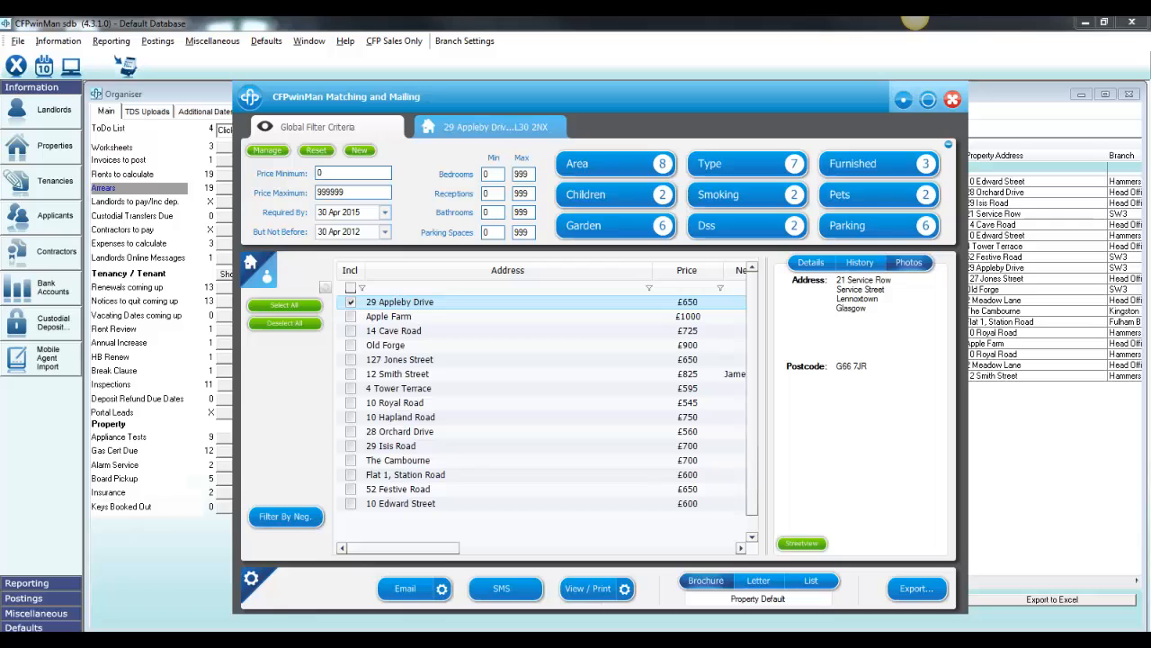
{"action": "left_click", "coordinate": [704, 581]}
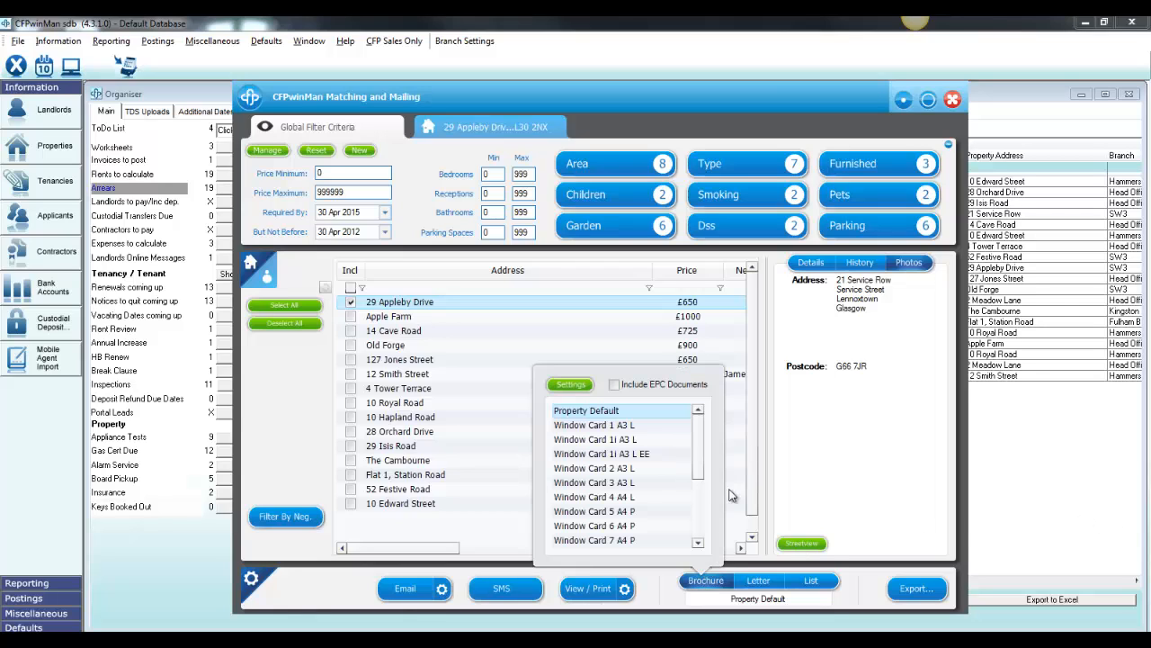
{"action": "scroll", "coordinate": [699, 456], "scroll_direction": "down", "scroll_amount": 5}
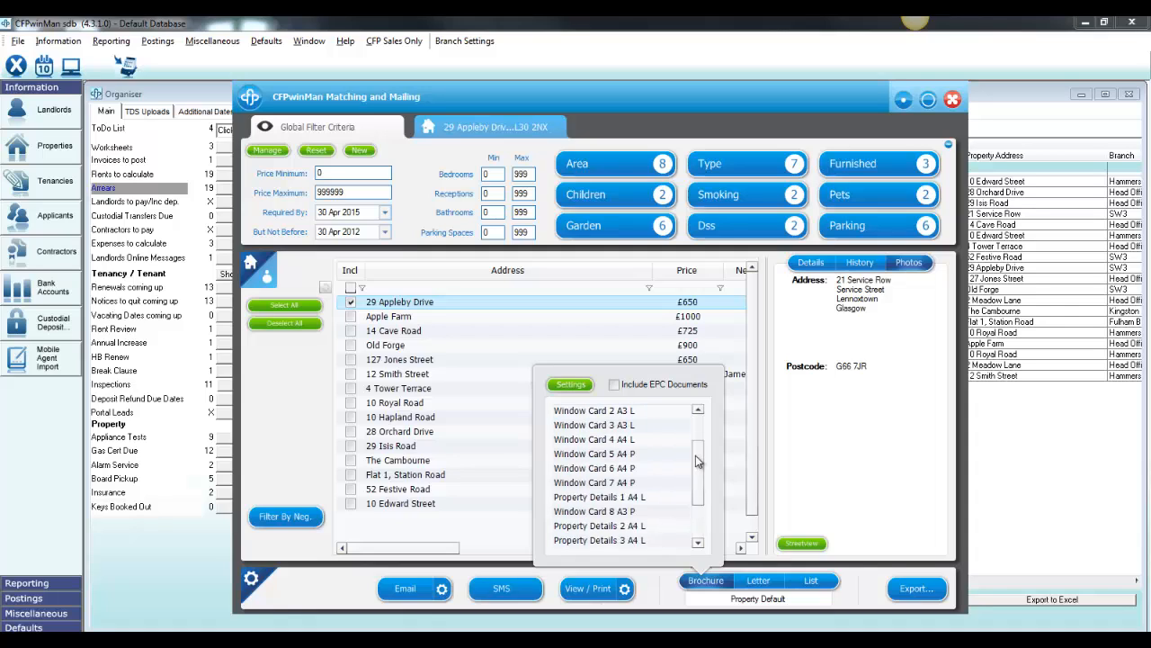
{"action": "scroll", "coordinate": [699, 436], "scroll_direction": "up", "scroll_amount": 5}
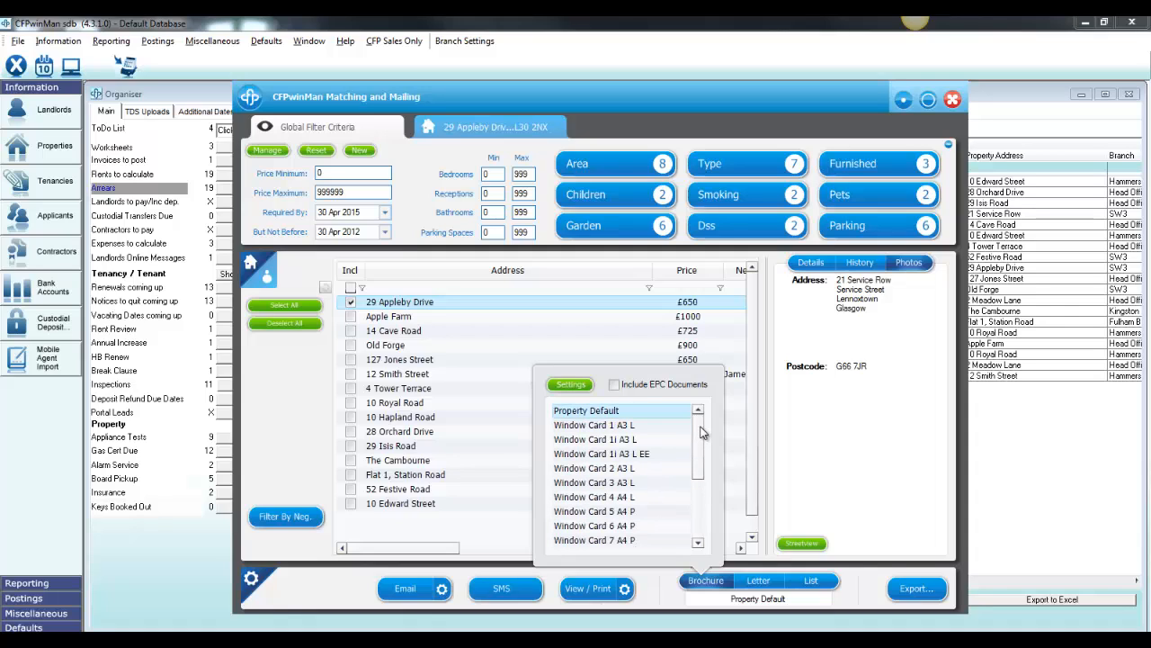
{"action": "left_click", "coordinate": [564, 385]}
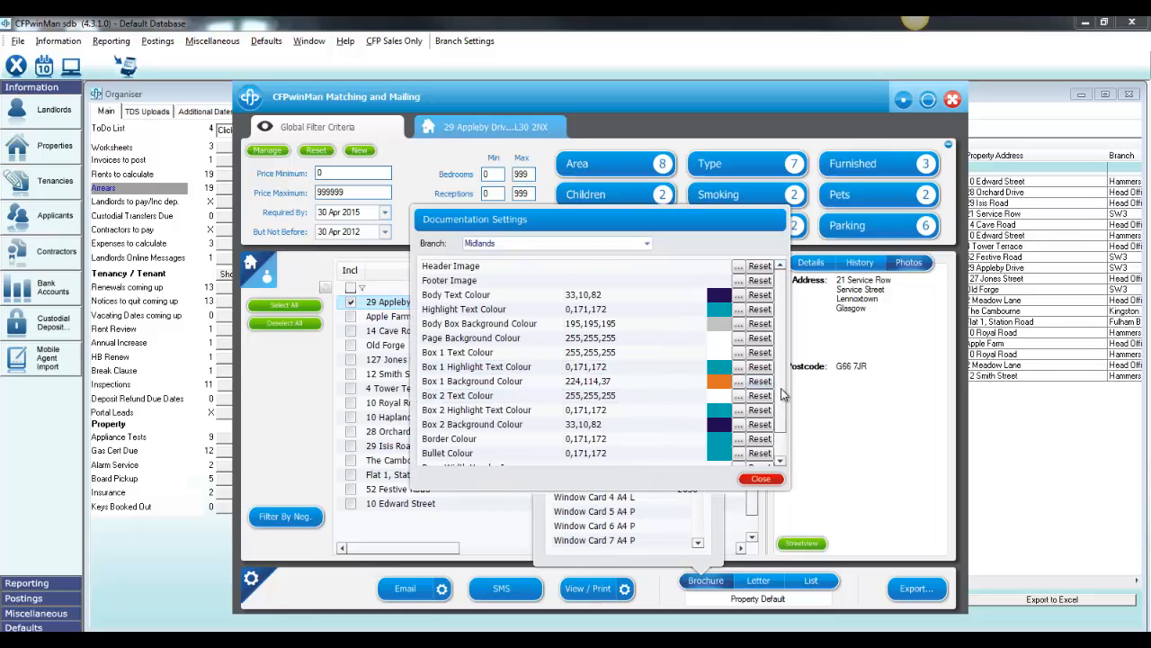
Step: Close the brochure settings, then open and close the List template's documentation settings
{"action": "scroll", "coordinate": [780, 387], "scroll_direction": "down", "scroll_amount": 1}
{"action": "left_click", "coordinate": [760, 480]}
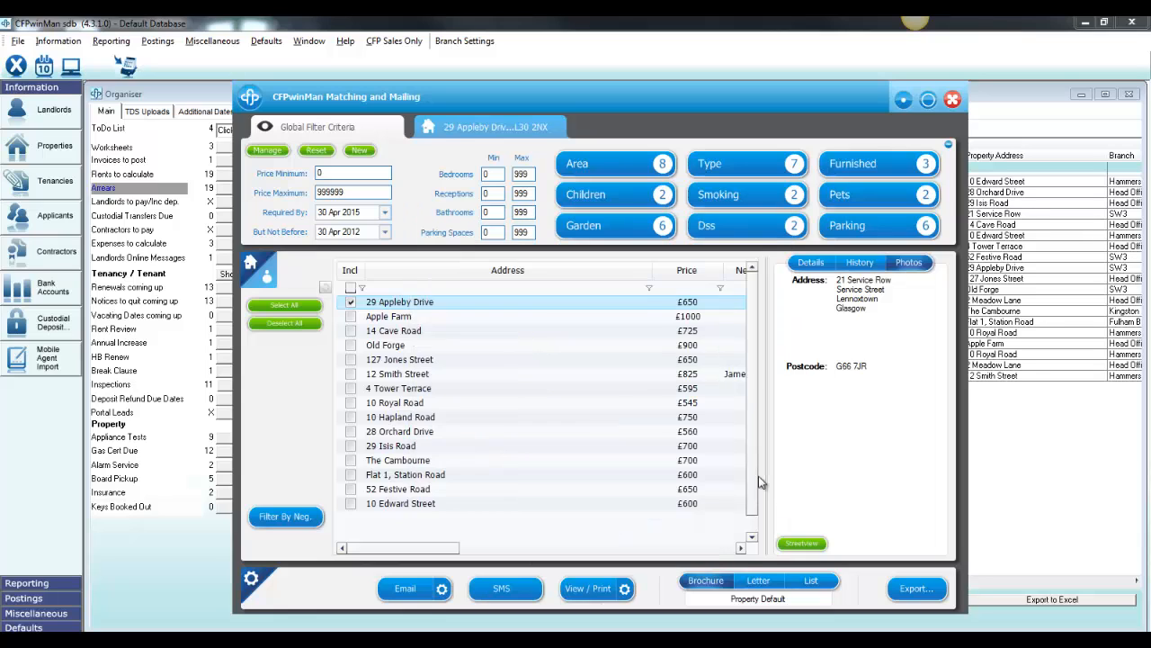
{"action": "left_click", "coordinate": [810, 580]}
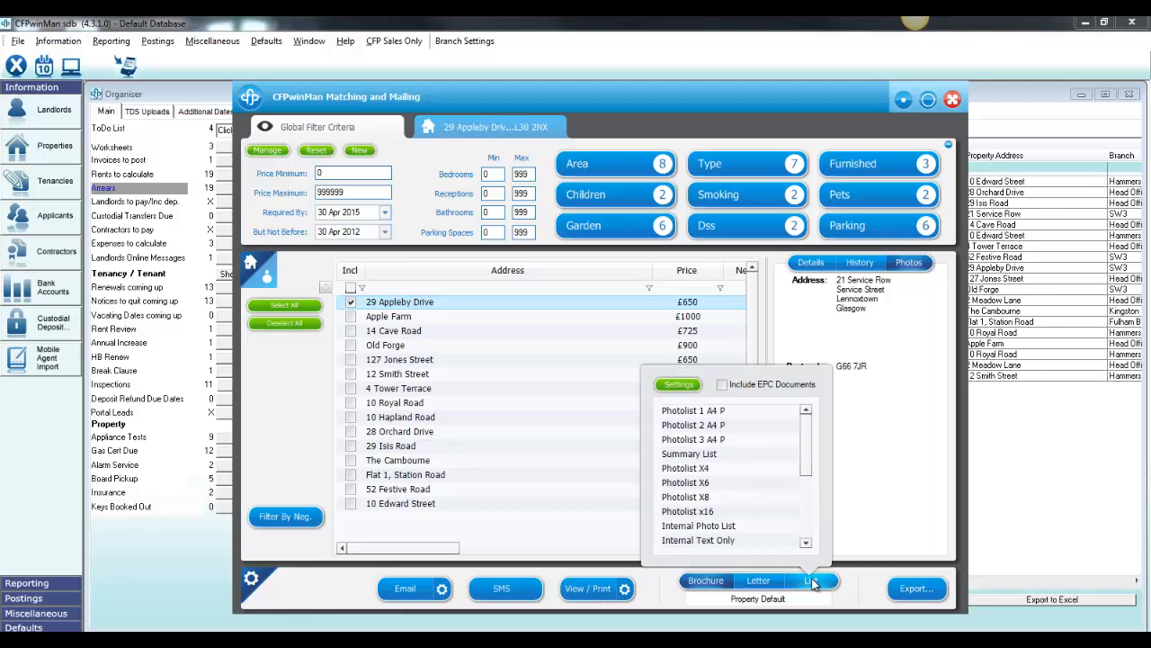
{"action": "left_click", "coordinate": [679, 384]}
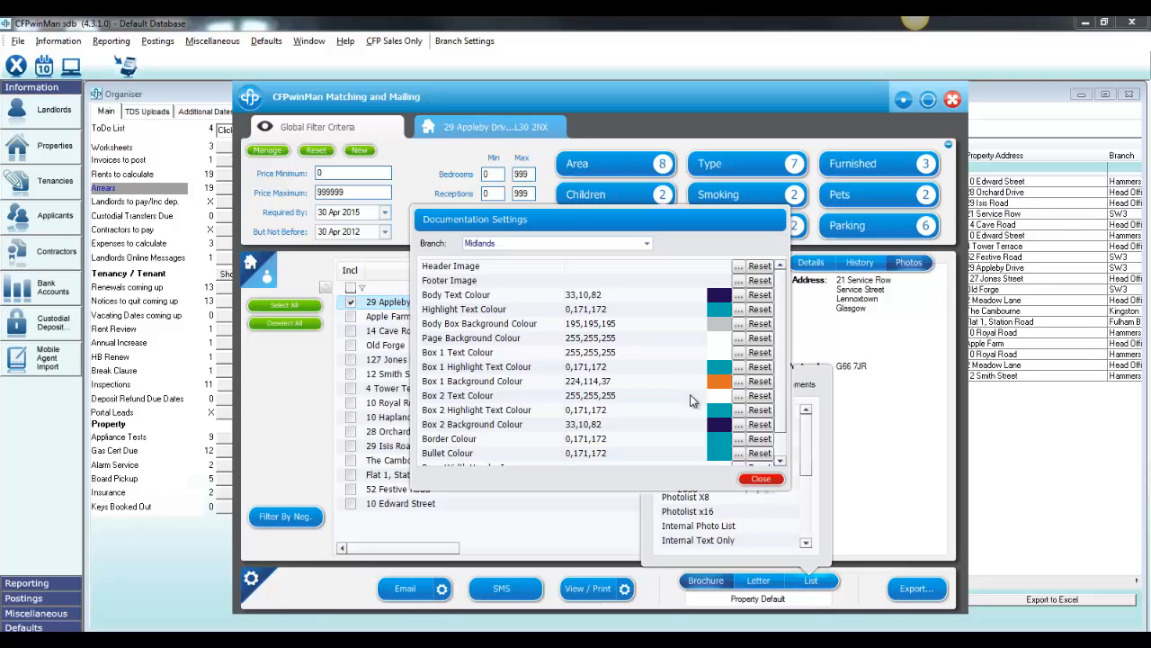
{"action": "left_click", "coordinate": [759, 482]}
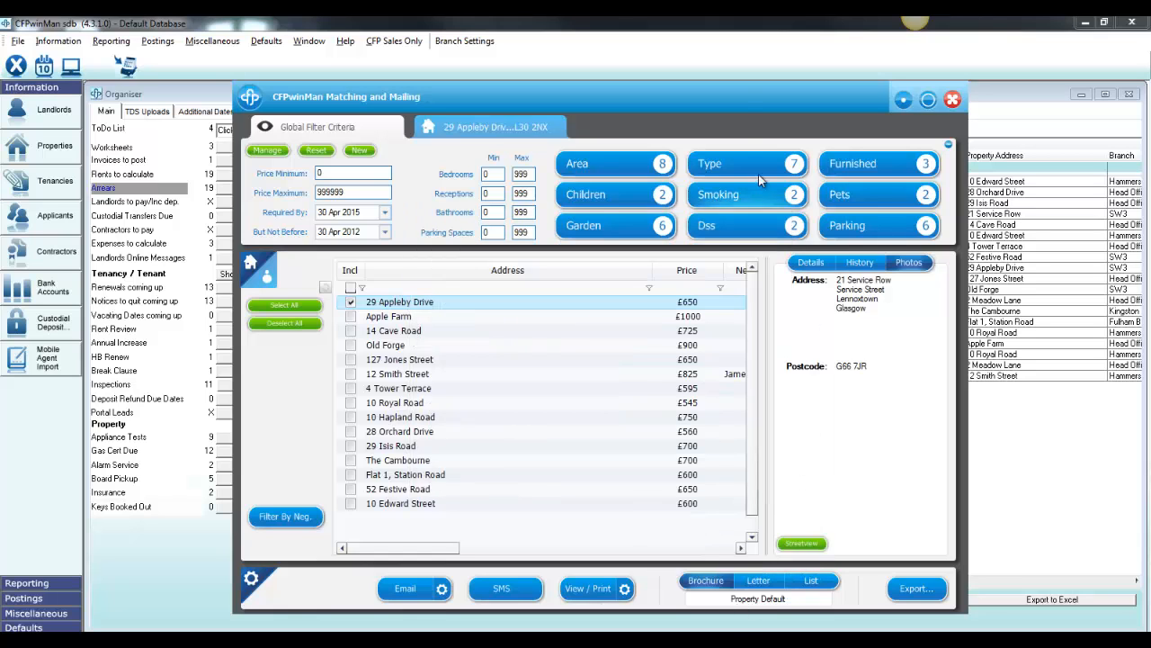
Step: Arrange the Matching and Mailing window and the mylogo.png viewer side by side
{"action": "left_click_drag", "start_coordinate": [738, 98], "coordinate": [490, 62]}
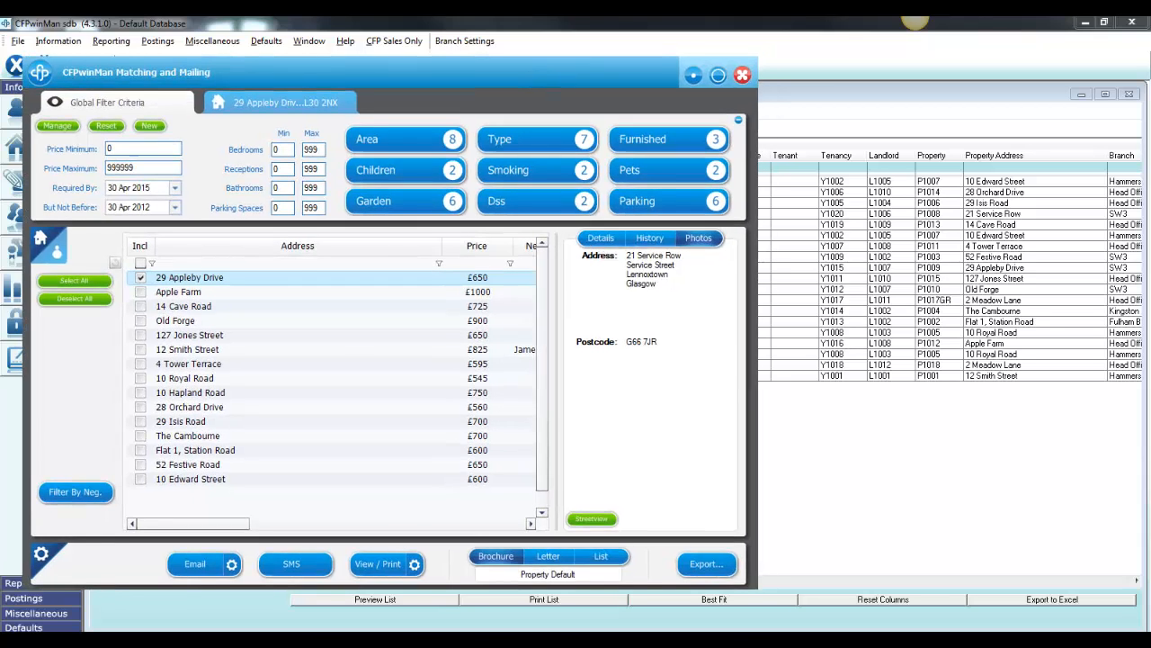
{"action": "left_click_drag", "start_coordinate": [1150, 162], "coordinate": [942, 70]}
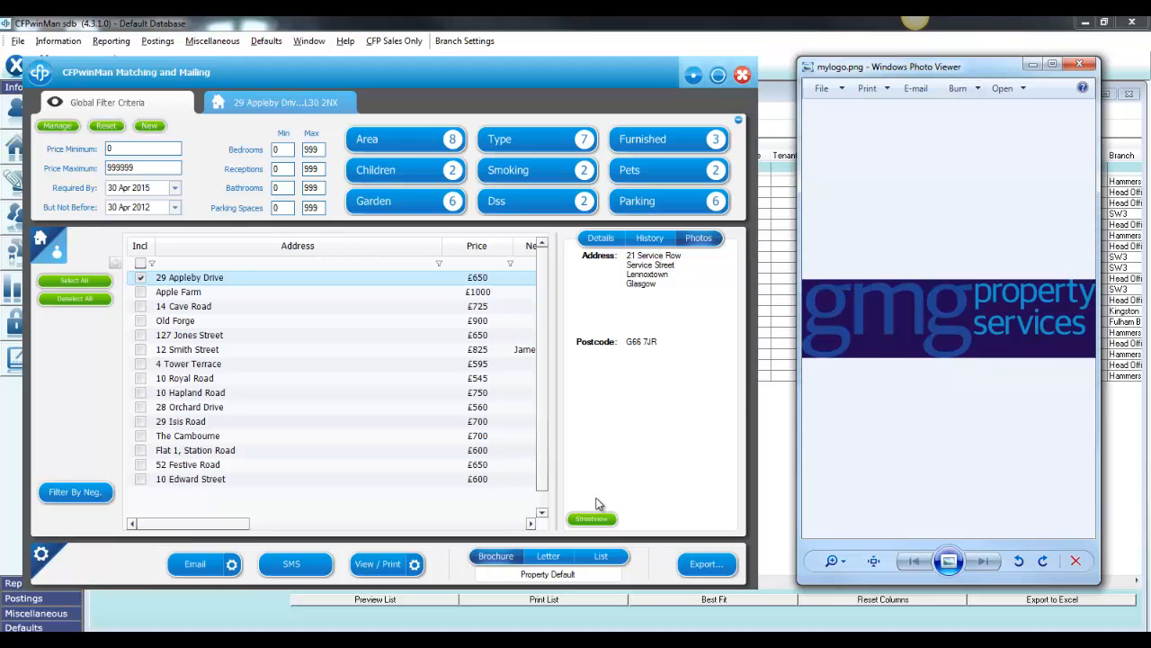
{"action": "left_click", "coordinate": [491, 558]}
{"action": "left_click", "coordinate": [490, 558]}
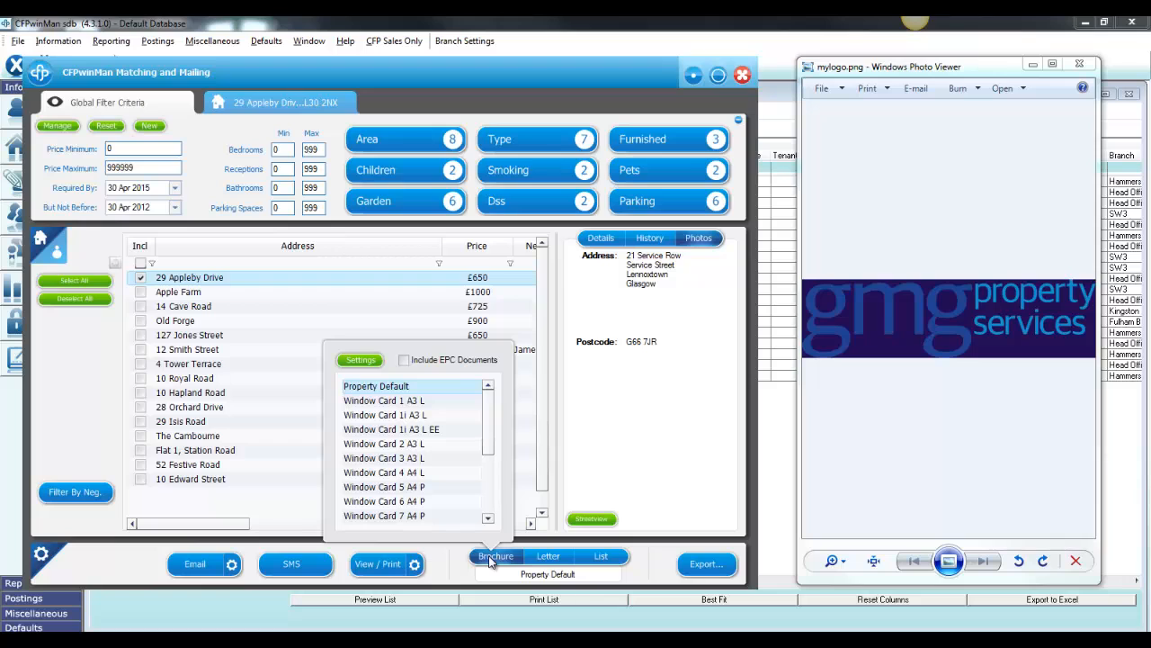
Step: Open the Box 1 Background Colour chooser and explore its System, Web and custom colour tabs
{"action": "left_click", "coordinate": [358, 361]}
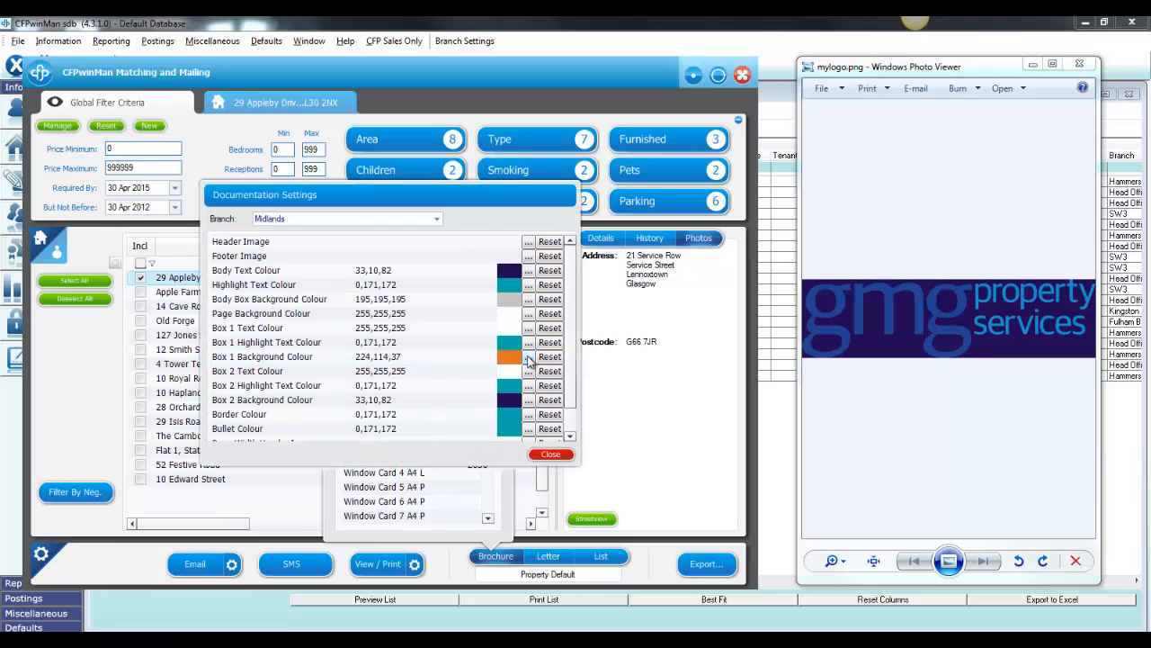
{"action": "left_click", "coordinate": [529, 356]}
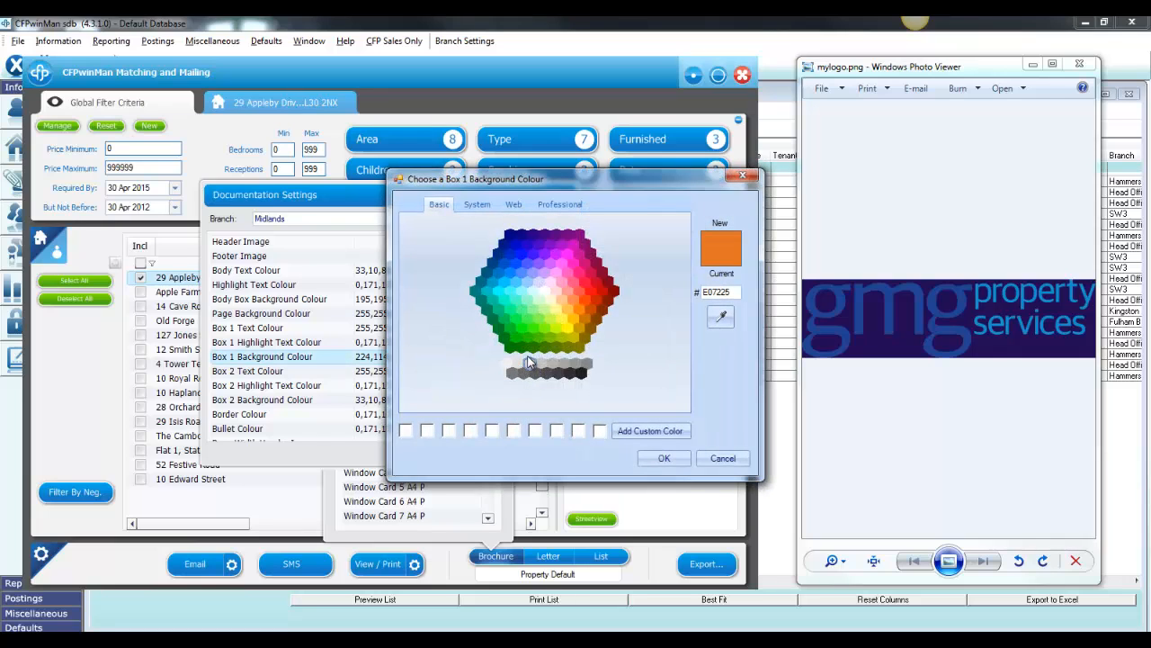
{"action": "left_click", "coordinate": [476, 208]}
{"action": "left_click", "coordinate": [512, 206]}
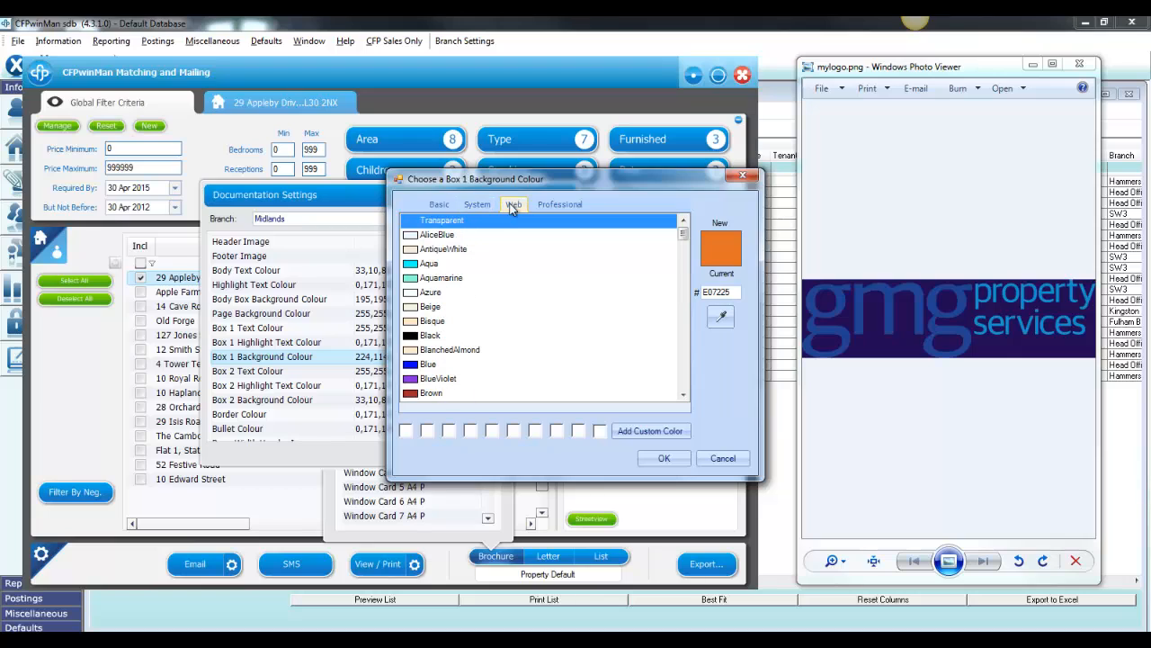
{"action": "left_click", "coordinate": [541, 206]}
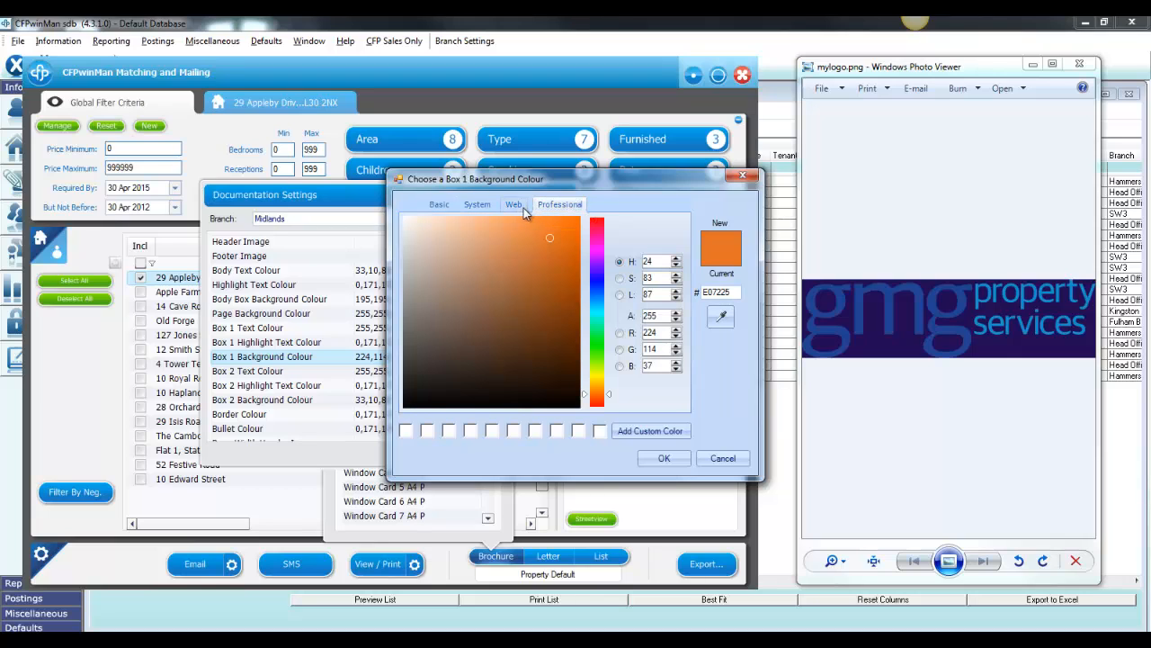
{"action": "left_click", "coordinate": [595, 266]}
{"action": "mouse_move", "coordinate": [546, 238]}
{"action": "left_mouse_down"}
{"action": "mouse_move", "coordinate": [492, 251]}
{"action": "mouse_move", "coordinate": [471, 304]}
{"action": "mouse_move", "coordinate": [527, 340]}
{"action": "mouse_move", "coordinate": [478, 368]}
{"action": "left_mouse_up"}
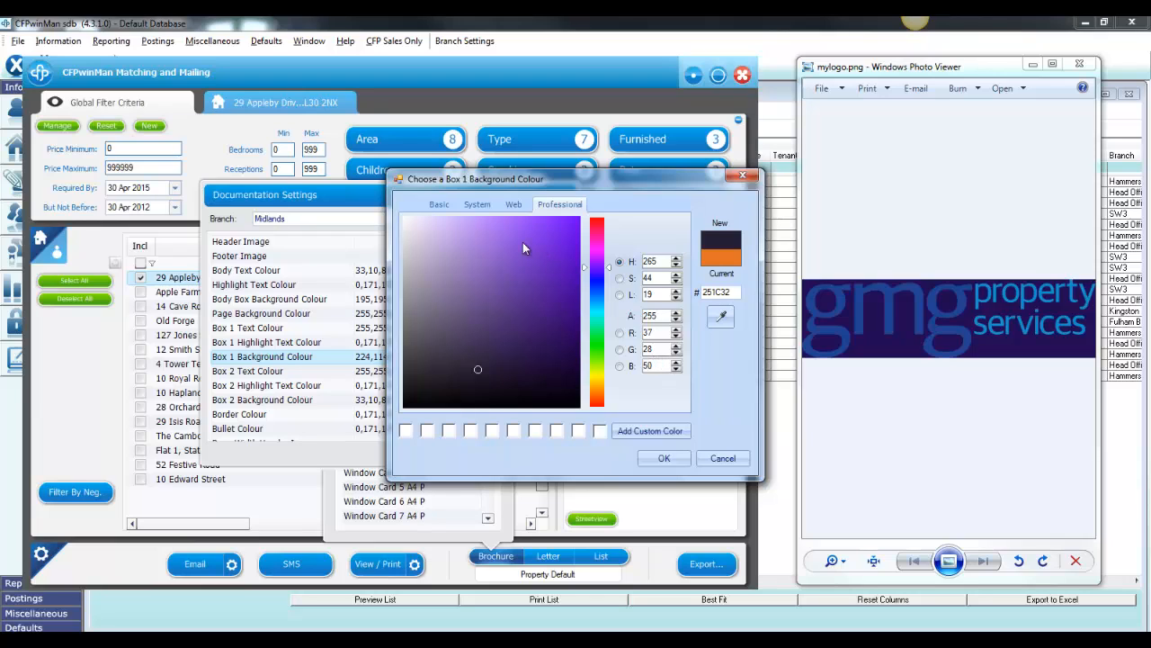
{"action": "left_click", "coordinate": [437, 206]}
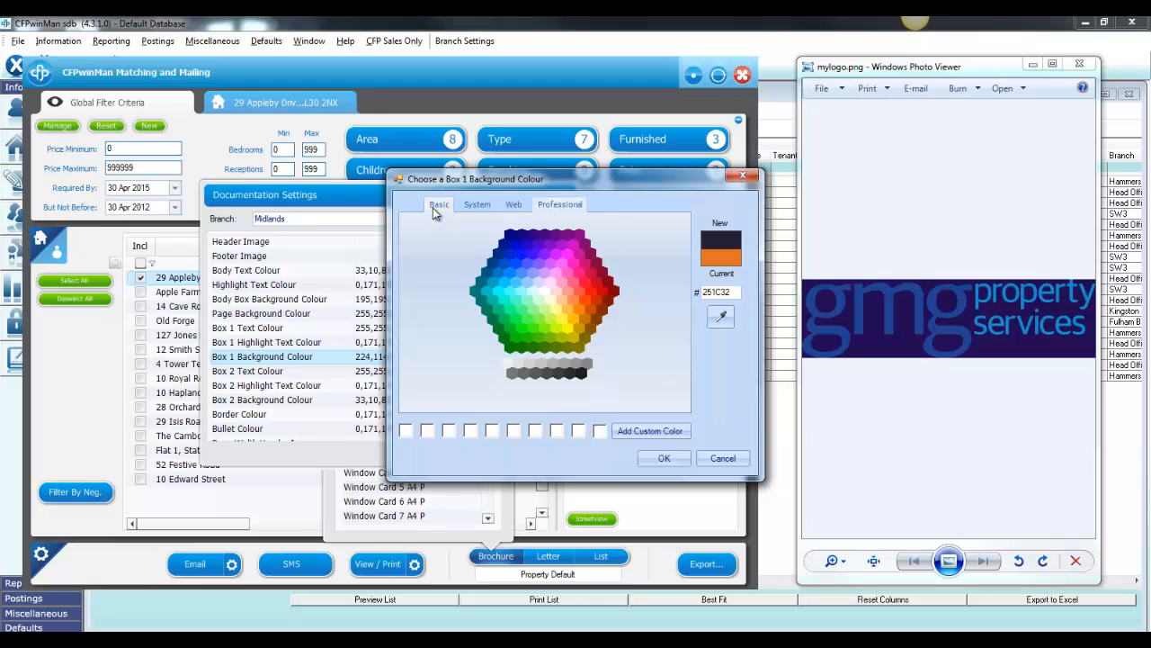
Step: Sample the gmg logo's dark navy, mid blue and lighter blue as custom colours
{"action": "left_click", "coordinate": [717, 318]}
{"action": "left_click_drag", "start_coordinate": [712, 315], "coordinate": [876, 347]}
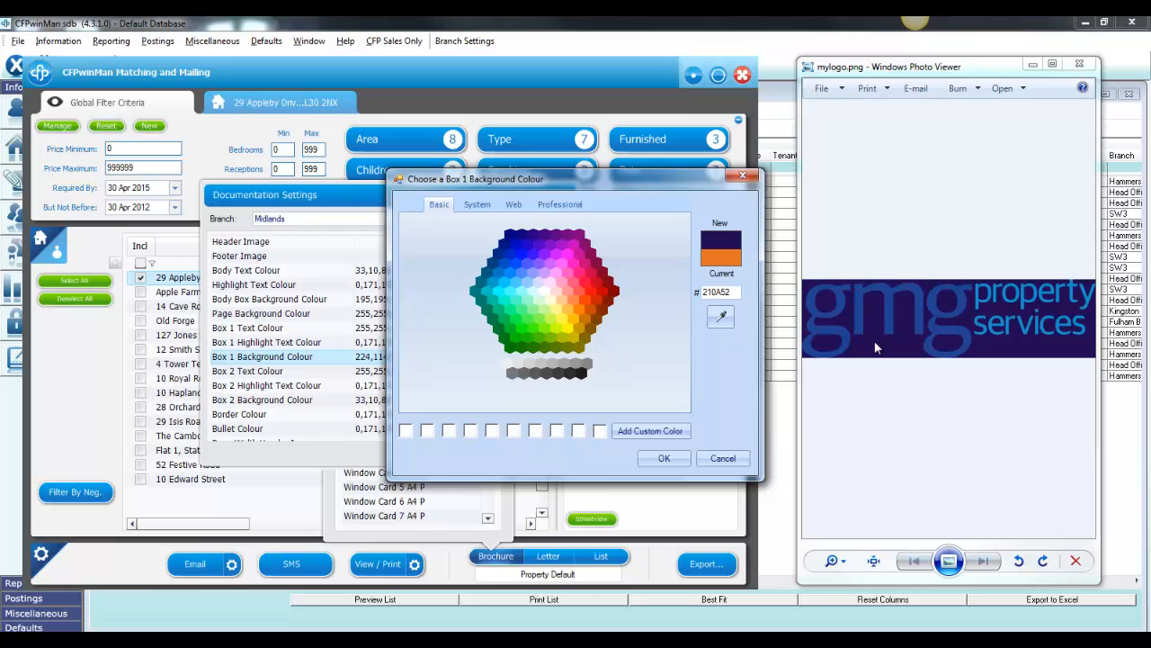
{"action": "left_click_drag", "start_coordinate": [877, 347], "coordinate": [877, 347]}
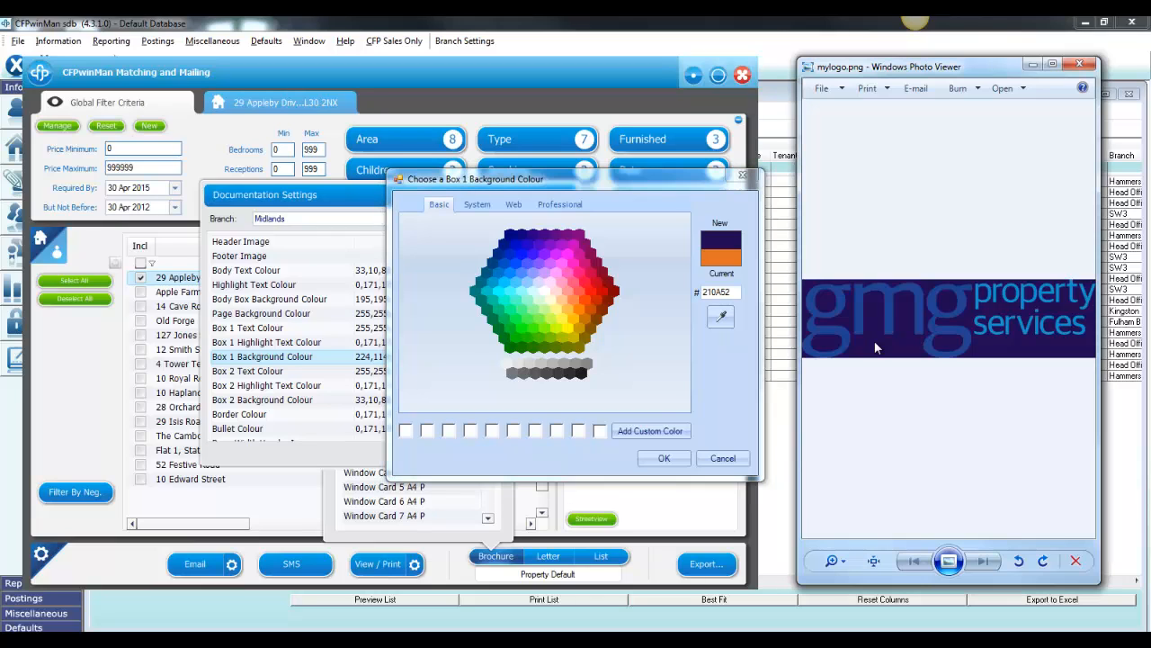
{"action": "left_click", "coordinate": [639, 430]}
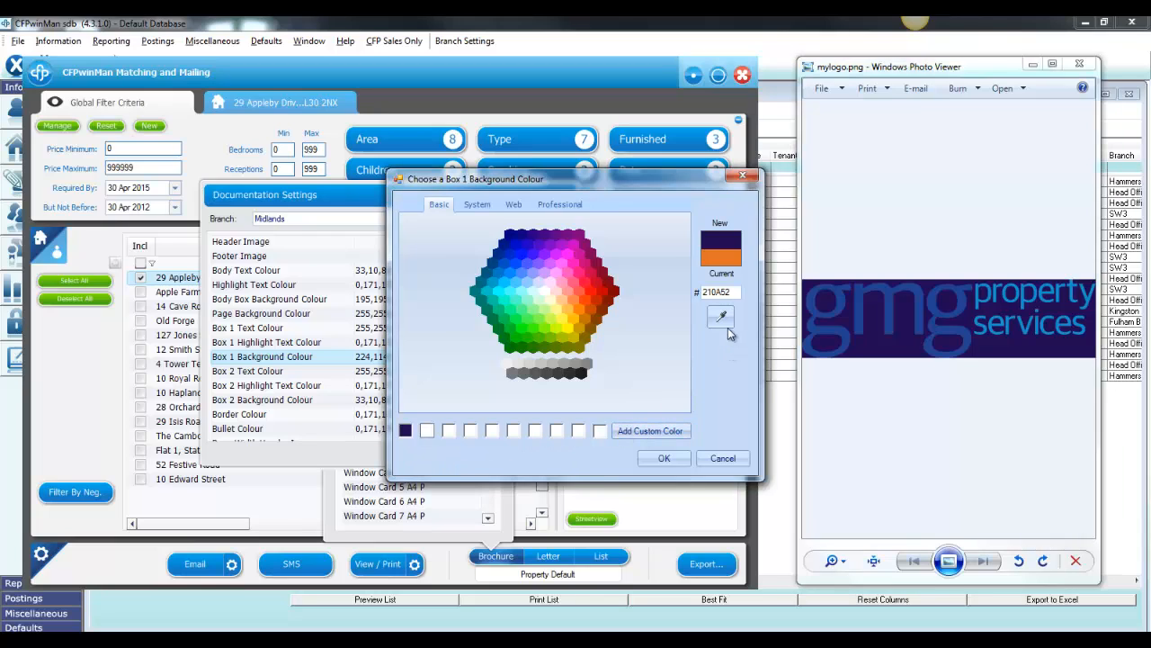
{"action": "left_click_drag", "start_coordinate": [722, 318], "coordinate": [809, 297]}
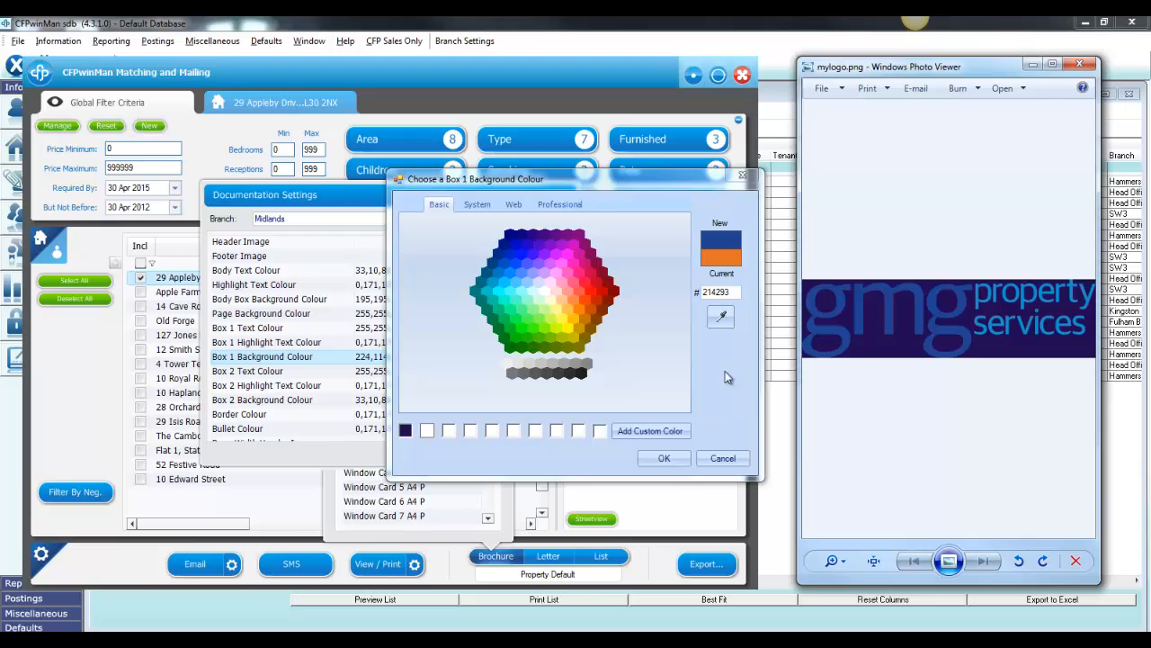
{"action": "left_click", "coordinate": [654, 430]}
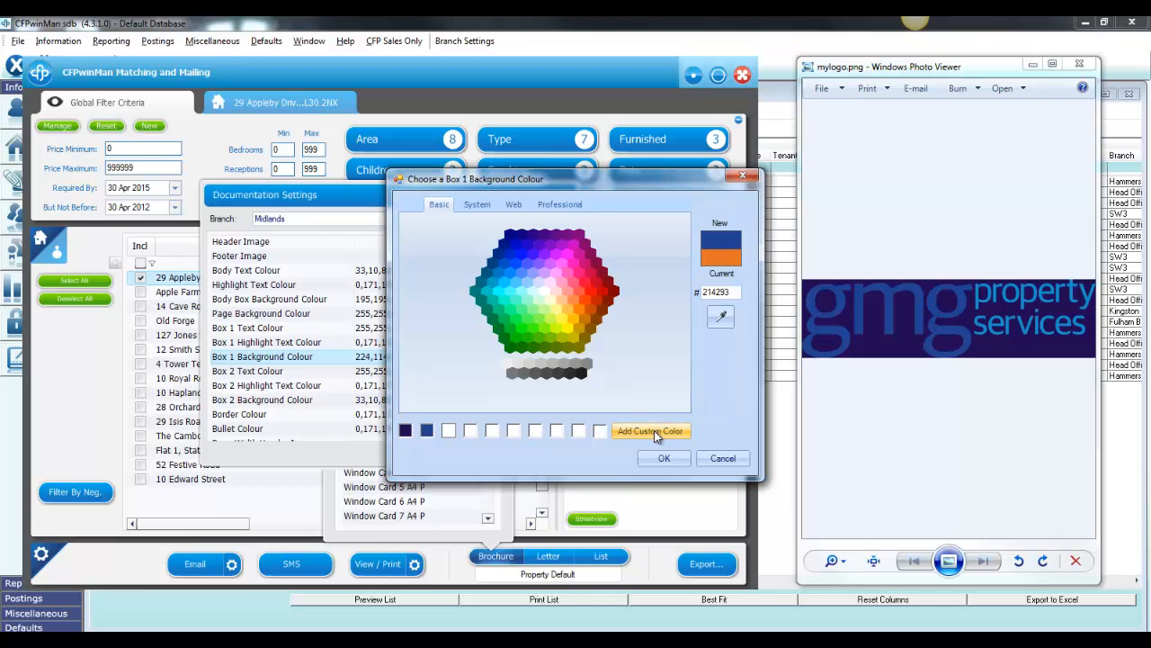
{"action": "left_click_drag", "start_coordinate": [724, 319], "coordinate": [976, 295]}
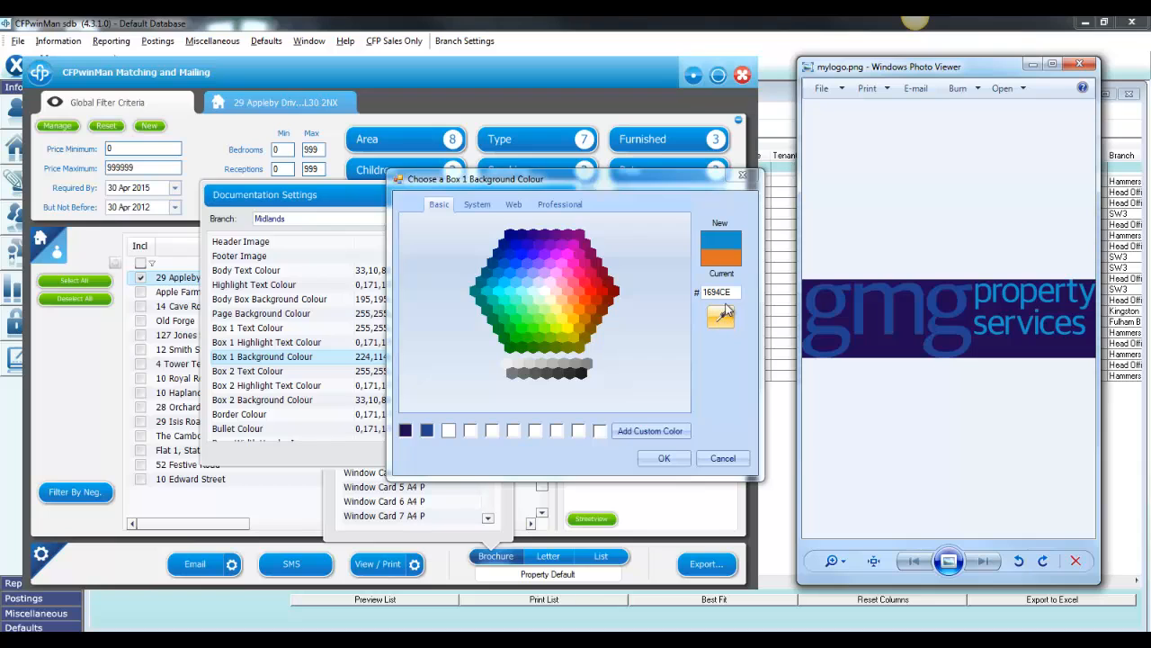
{"action": "left_click", "coordinate": [646, 431]}
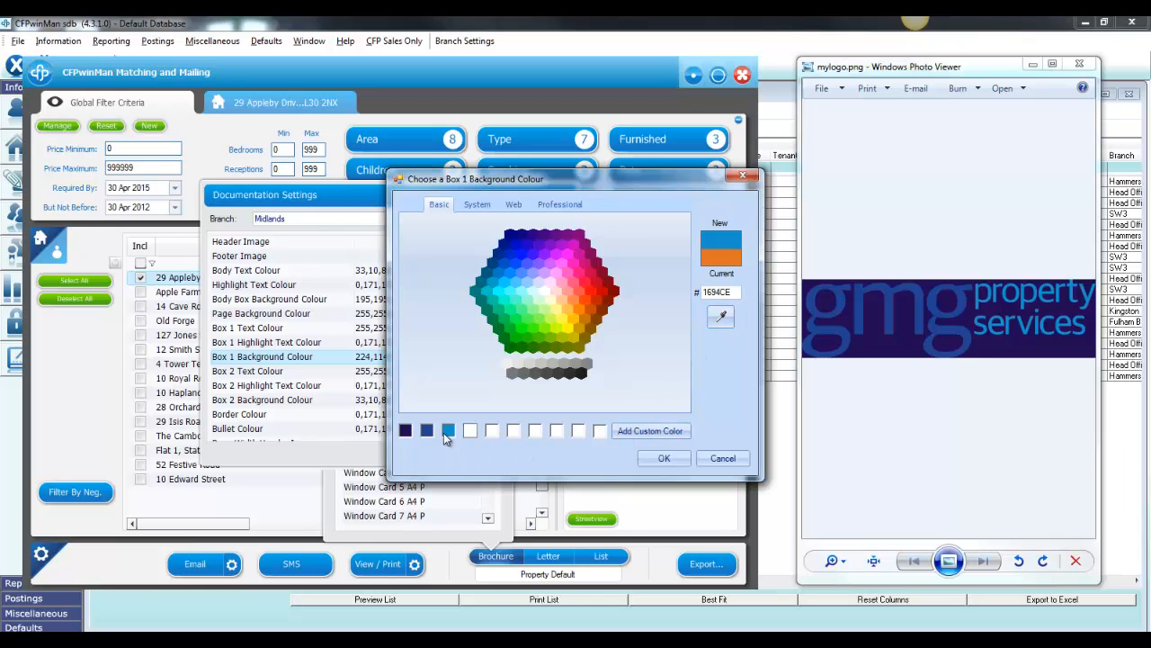
Step: Set Box 1 Background Colour to the saved dark navy and close the settings
{"action": "left_click", "coordinate": [661, 460]}
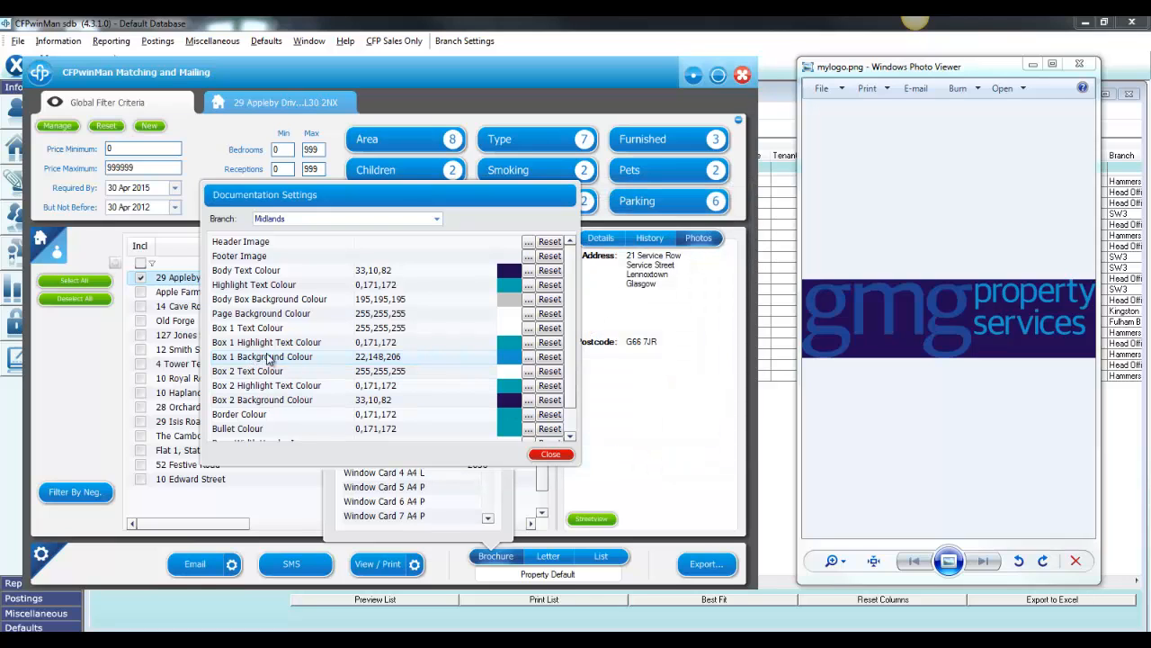
{"action": "left_click", "coordinate": [528, 356]}
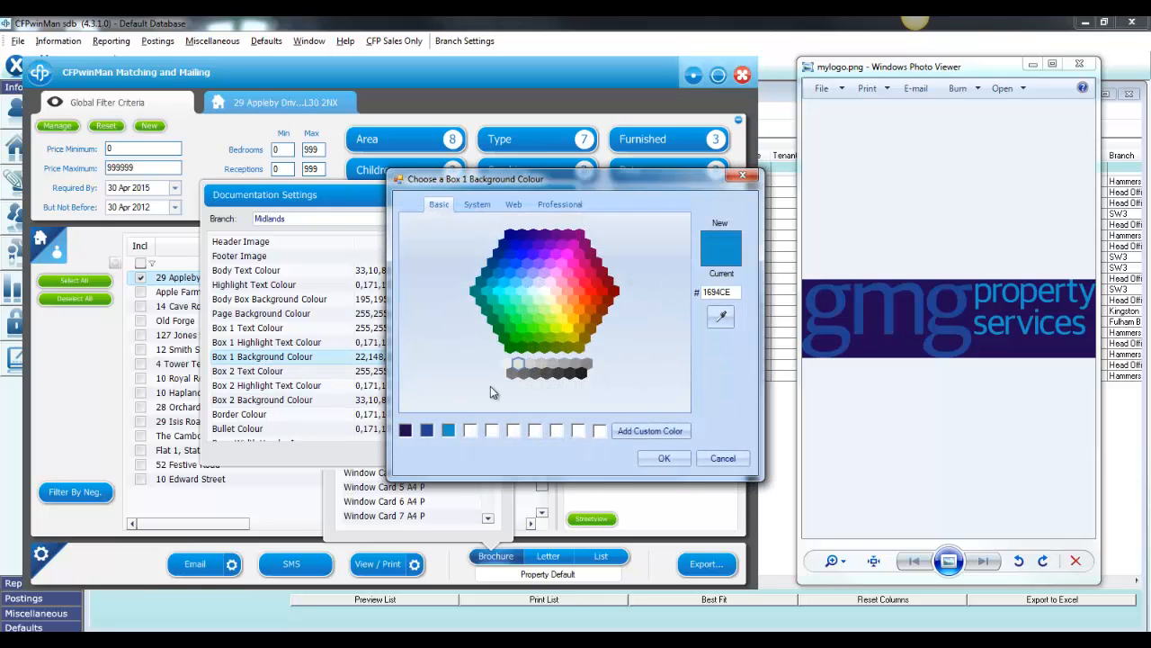
{"action": "left_click", "coordinate": [407, 432]}
{"action": "left_click", "coordinate": [657, 461]}
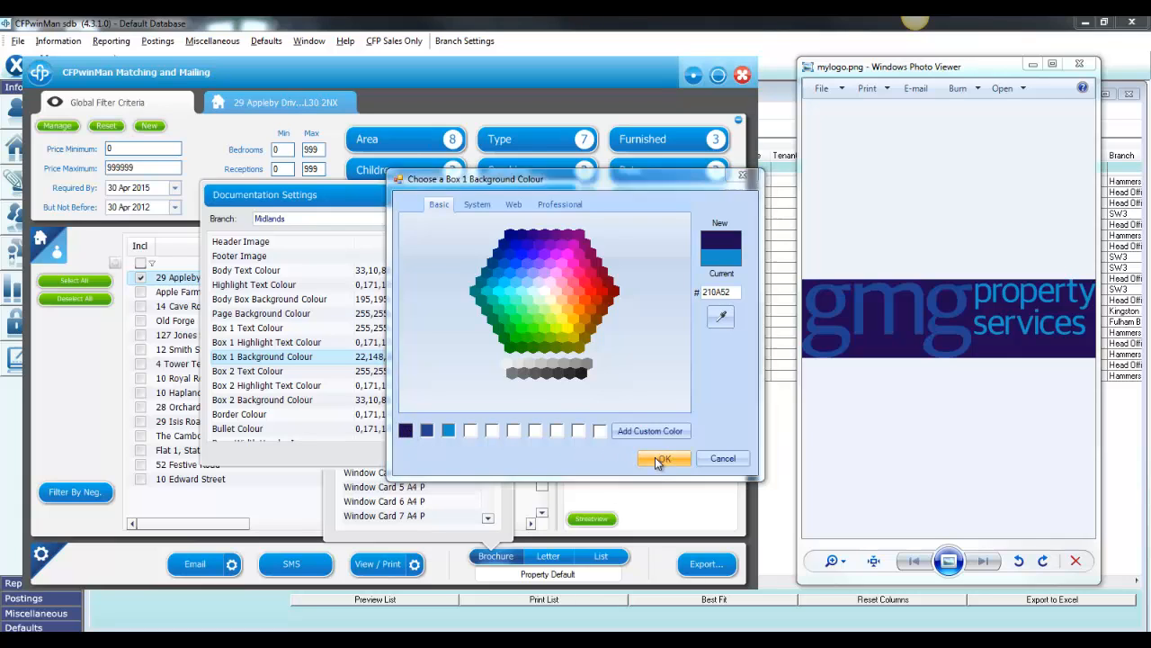
{"action": "left_click", "coordinate": [552, 458]}
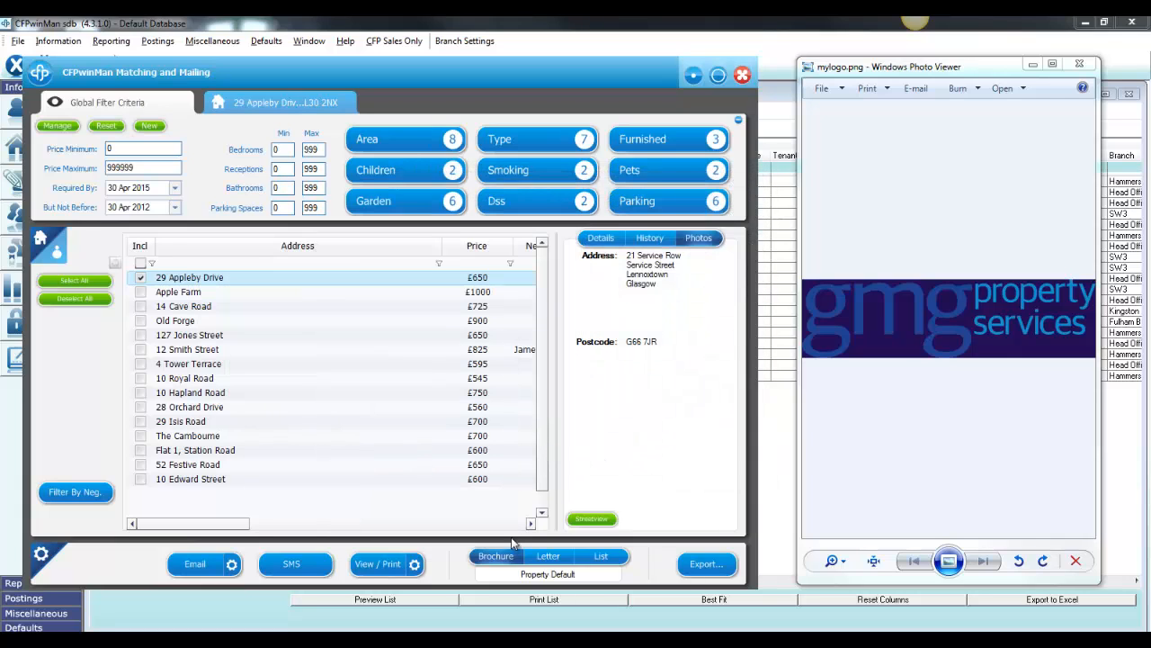
{"action": "left_click", "coordinate": [416, 564]}
{"action": "left_click", "coordinate": [387, 501]}
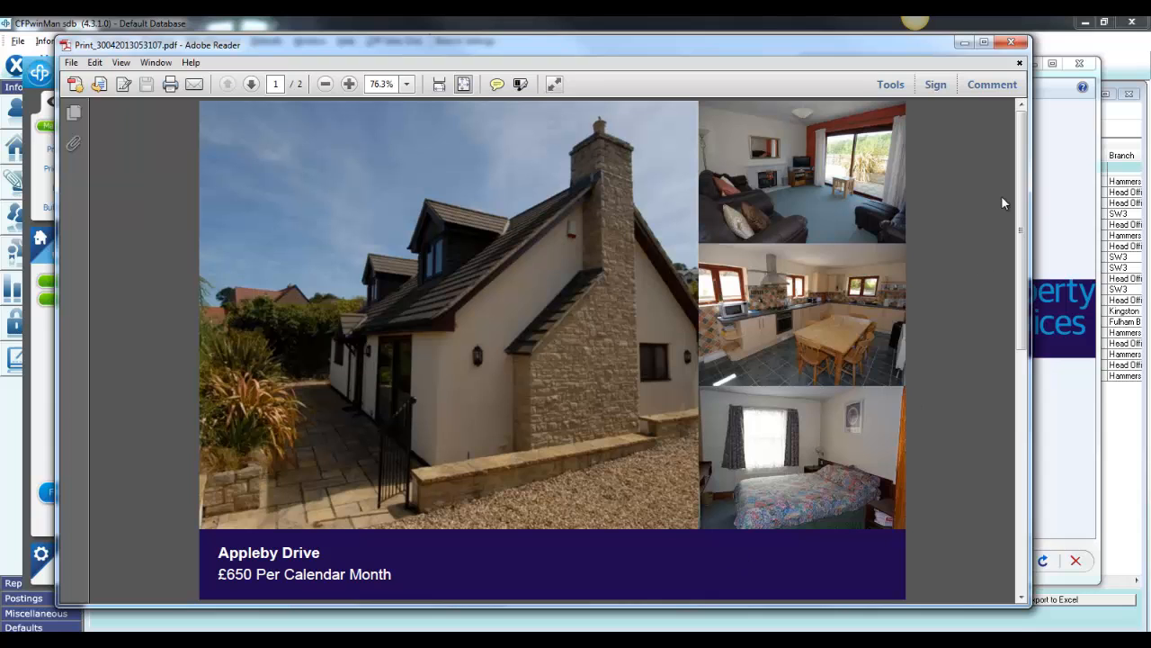
{"action": "left_click", "coordinate": [1015, 51]}
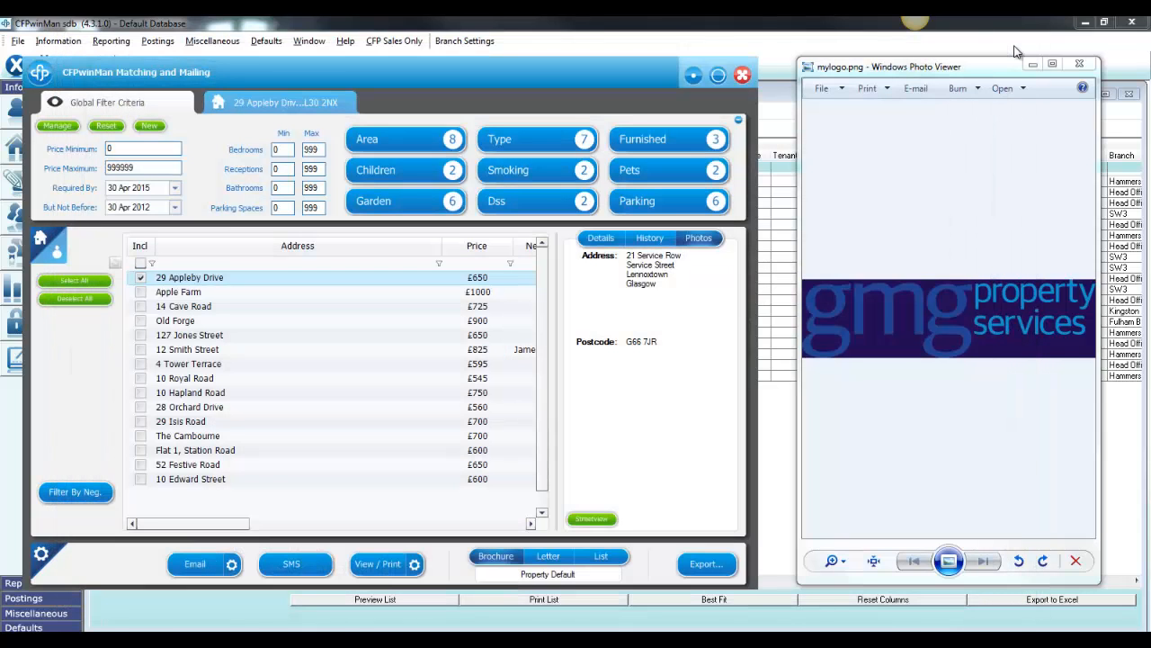
Step: Set the Brochure Header Image to mylogo.png from the Desktop
{"action": "left_click", "coordinate": [494, 558]}
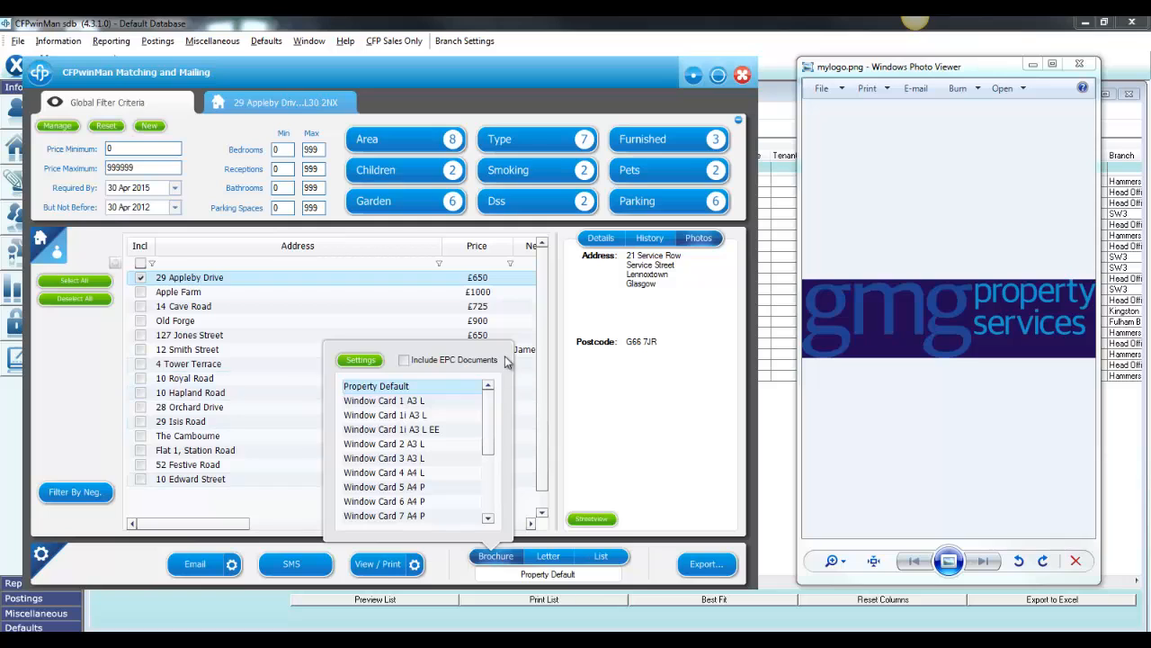
{"action": "left_click", "coordinate": [361, 360]}
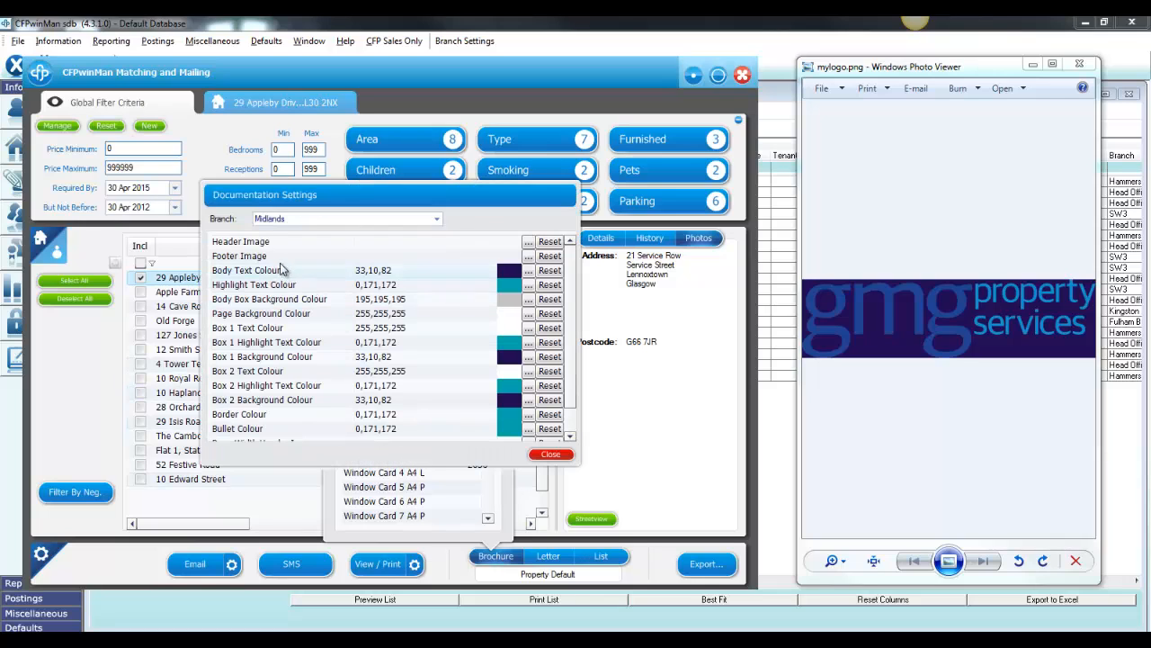
{"action": "left_click", "coordinate": [528, 244]}
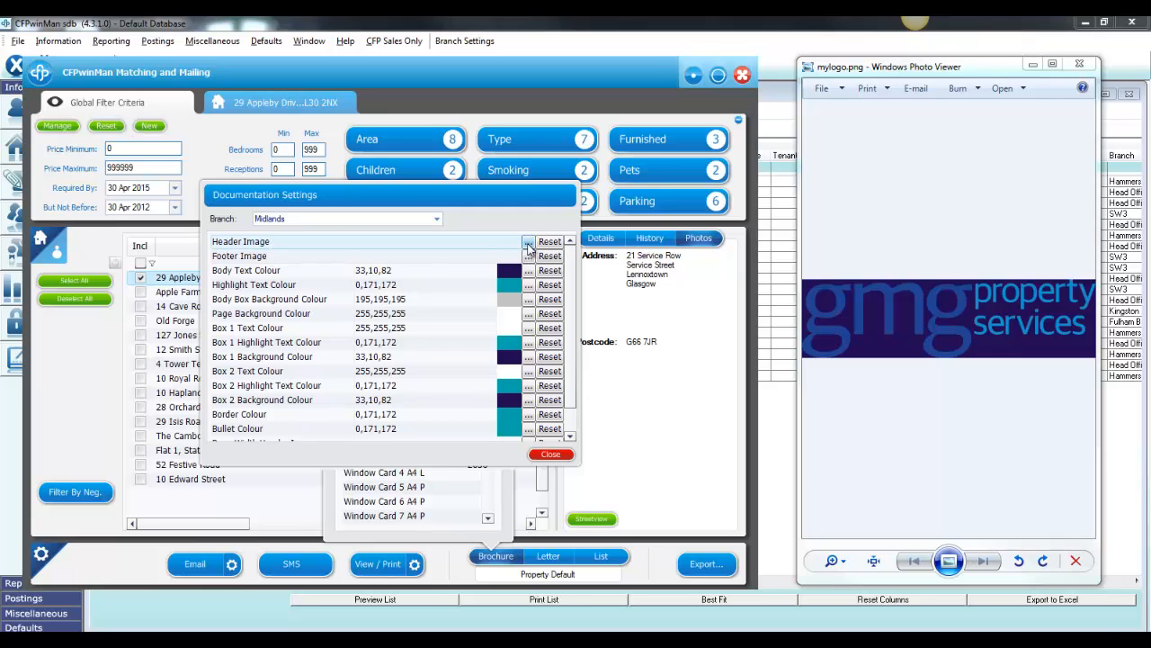
{"action": "left_click", "coordinate": [528, 243]}
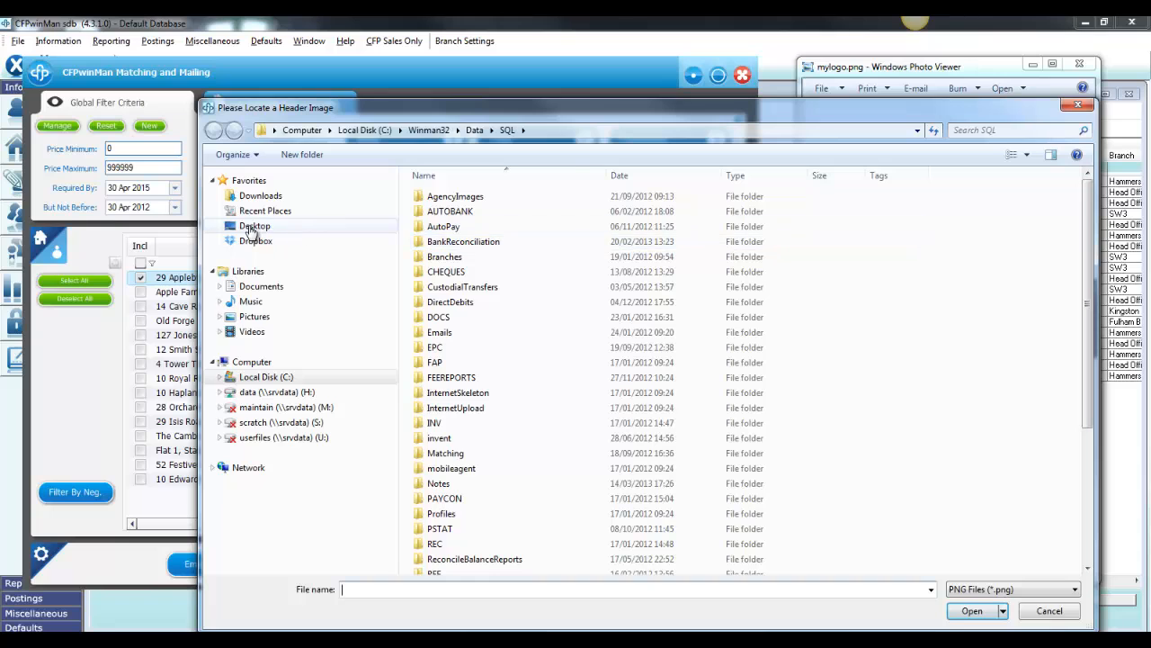
{"action": "left_click", "coordinate": [252, 228]}
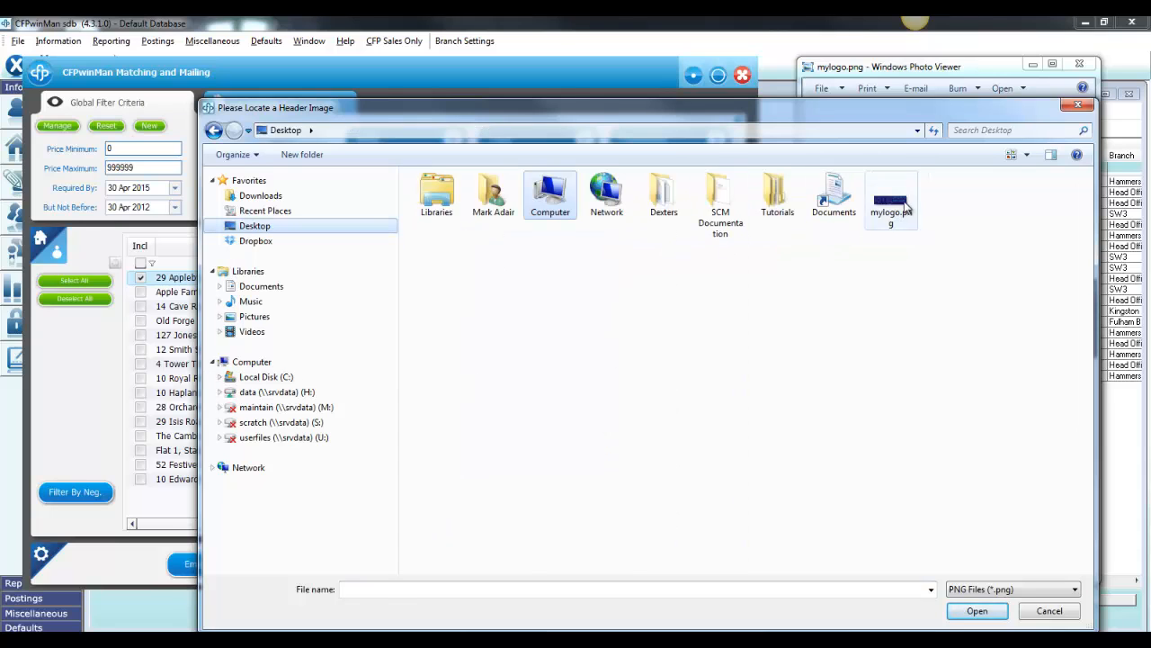
{"action": "double_click", "coordinate": [907, 208]}
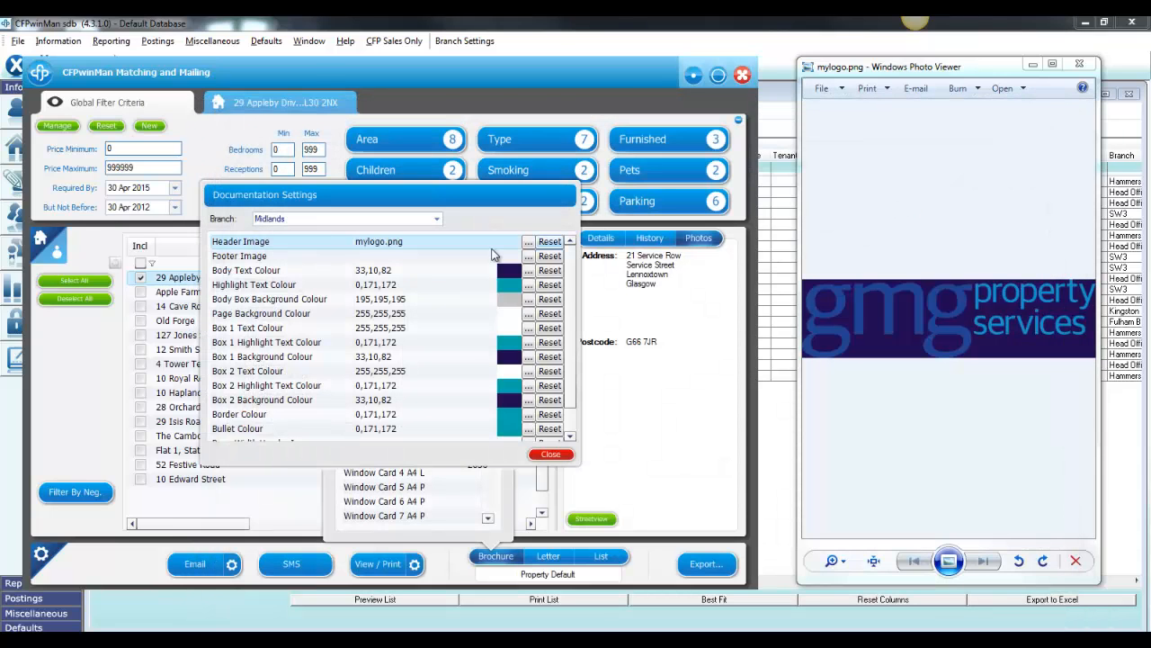
Step: Close the settings and generate the Appleby Drive brochure with View / Print
{"action": "left_click", "coordinate": [552, 454]}
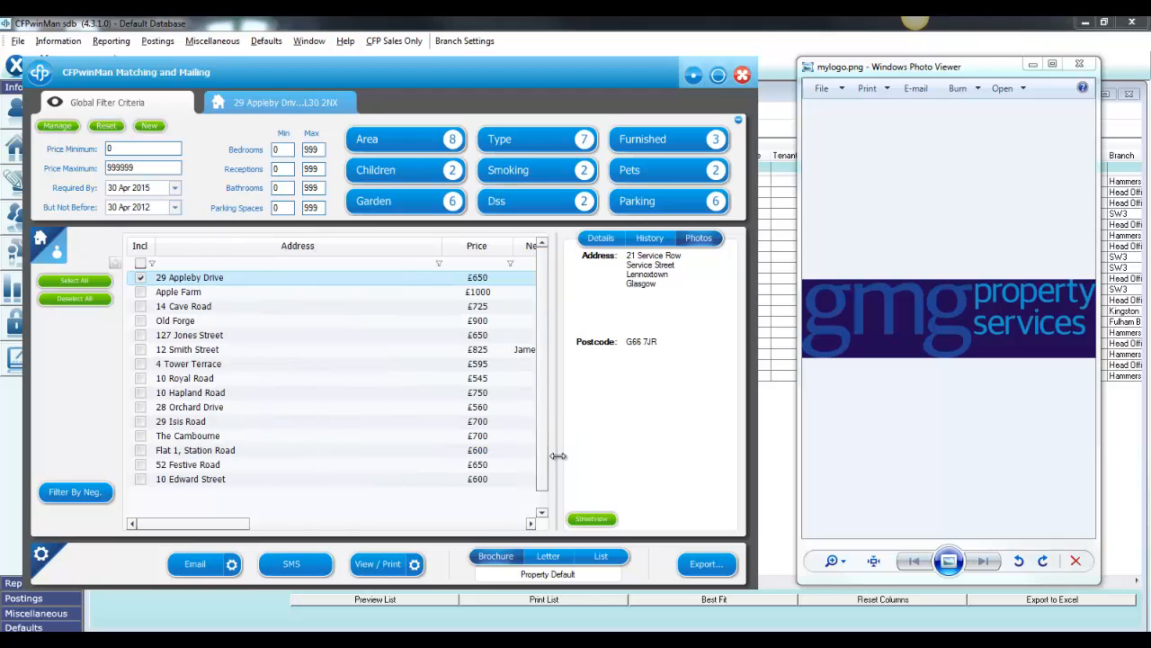
{"action": "left_click", "coordinate": [375, 567]}
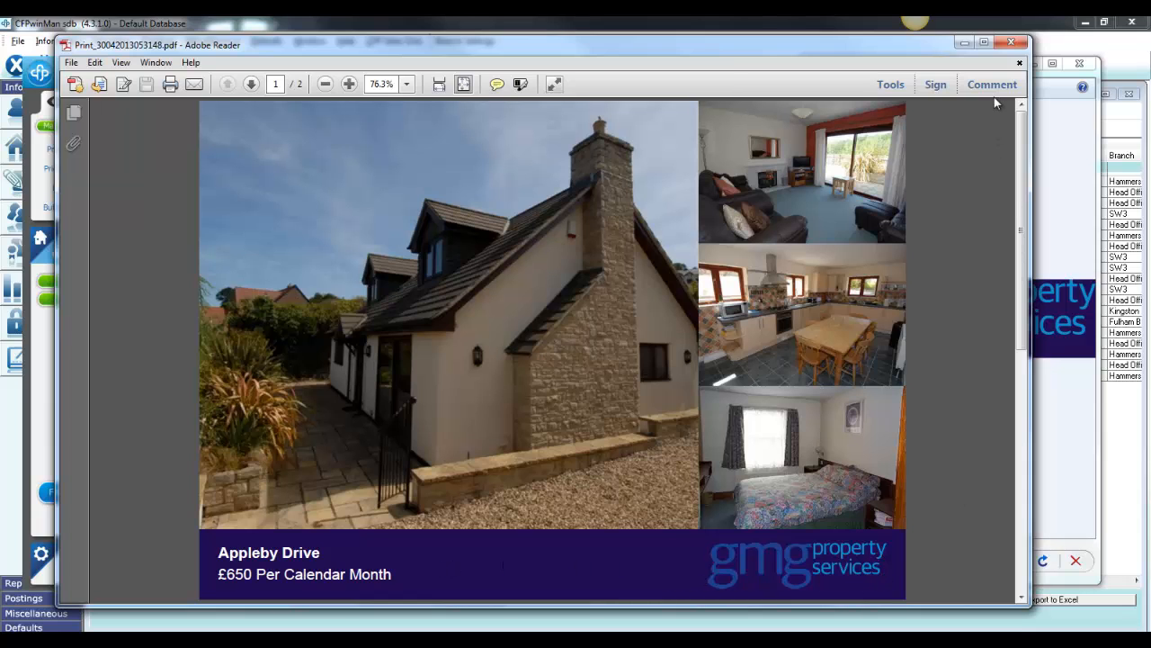
Step: Close the brochure preview, check the List template settings, and minimise Matching and Mailing
{"action": "left_click", "coordinate": [1018, 47]}
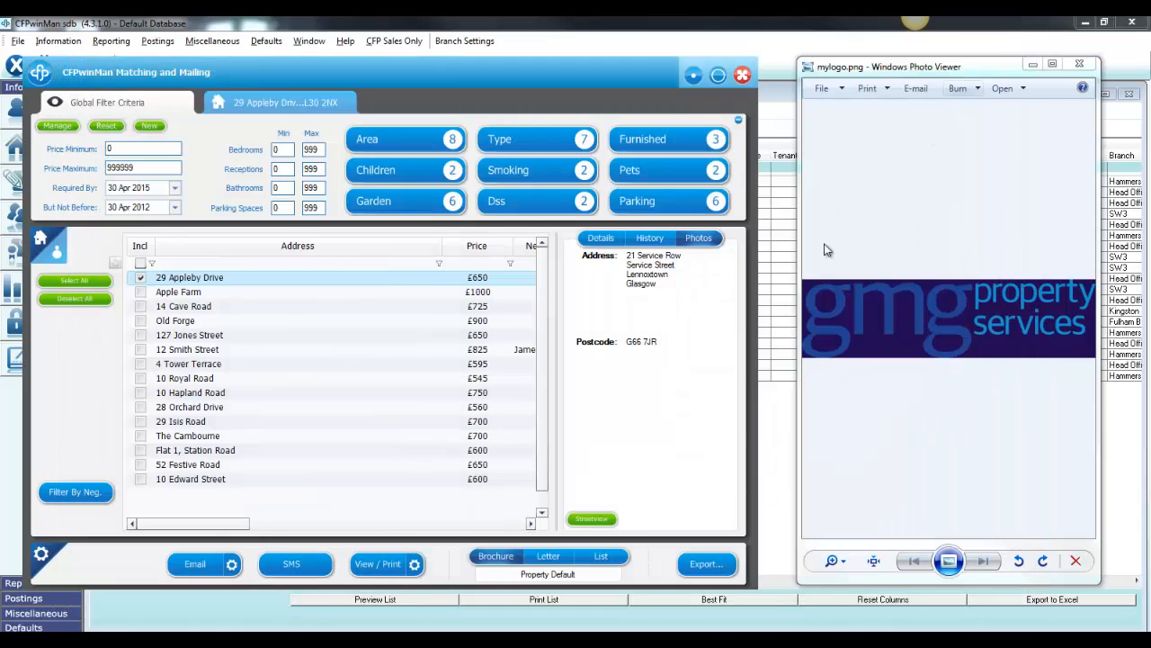
{"action": "left_click", "coordinate": [610, 560]}
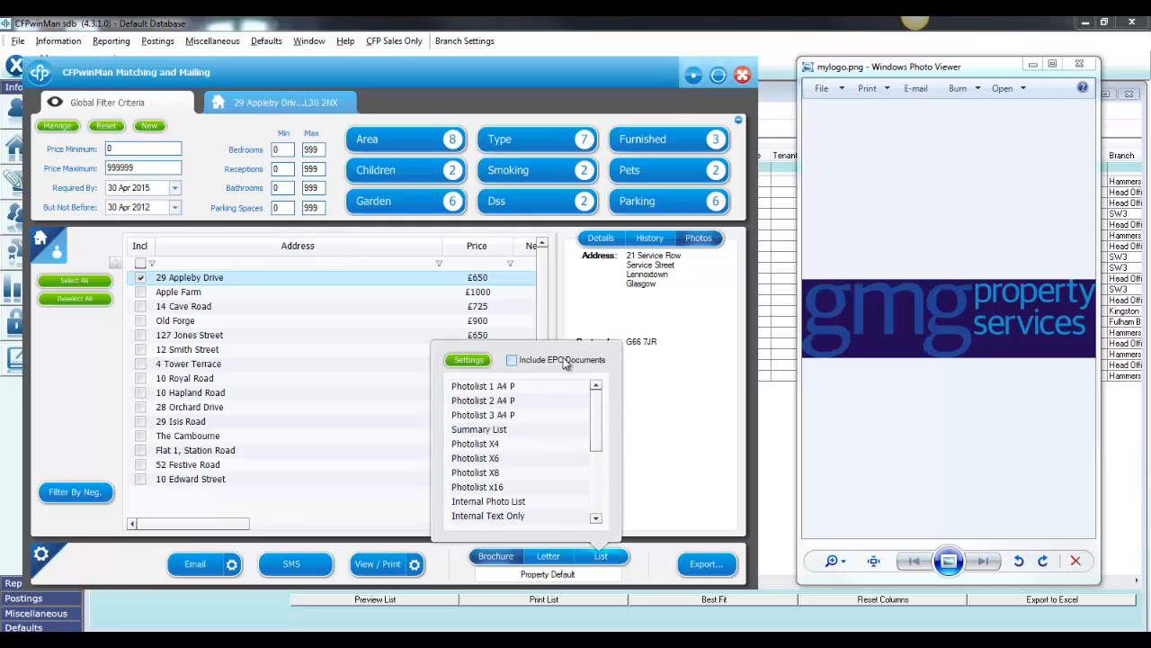
{"action": "left_click", "coordinate": [466, 361]}
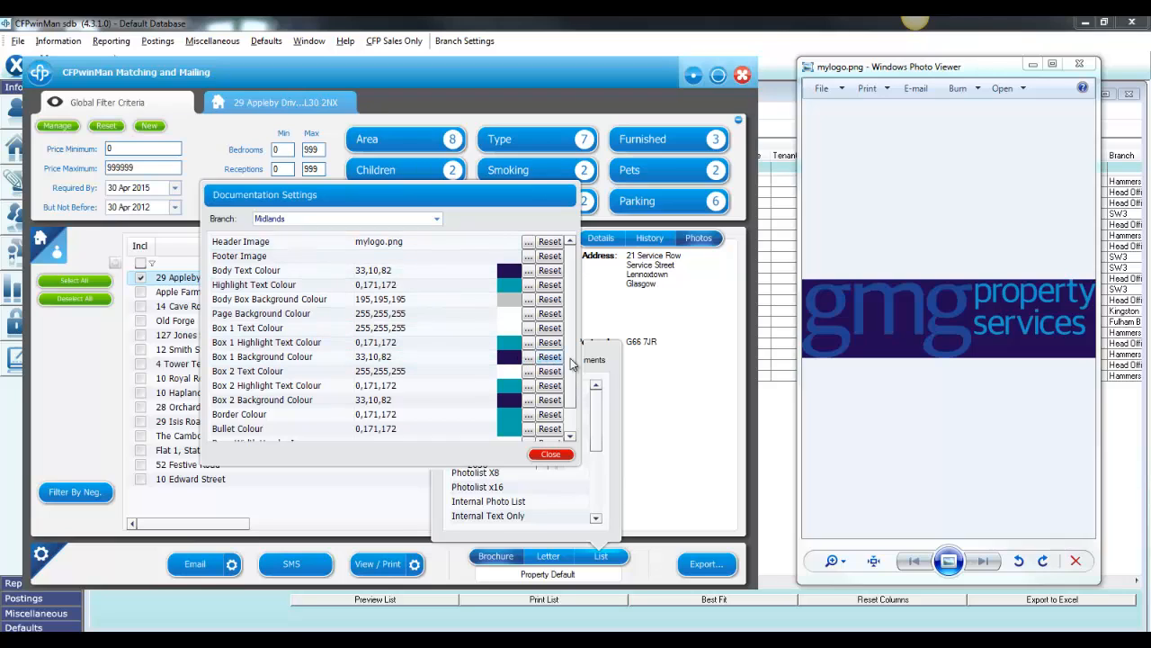
{"action": "left_click", "coordinate": [552, 454]}
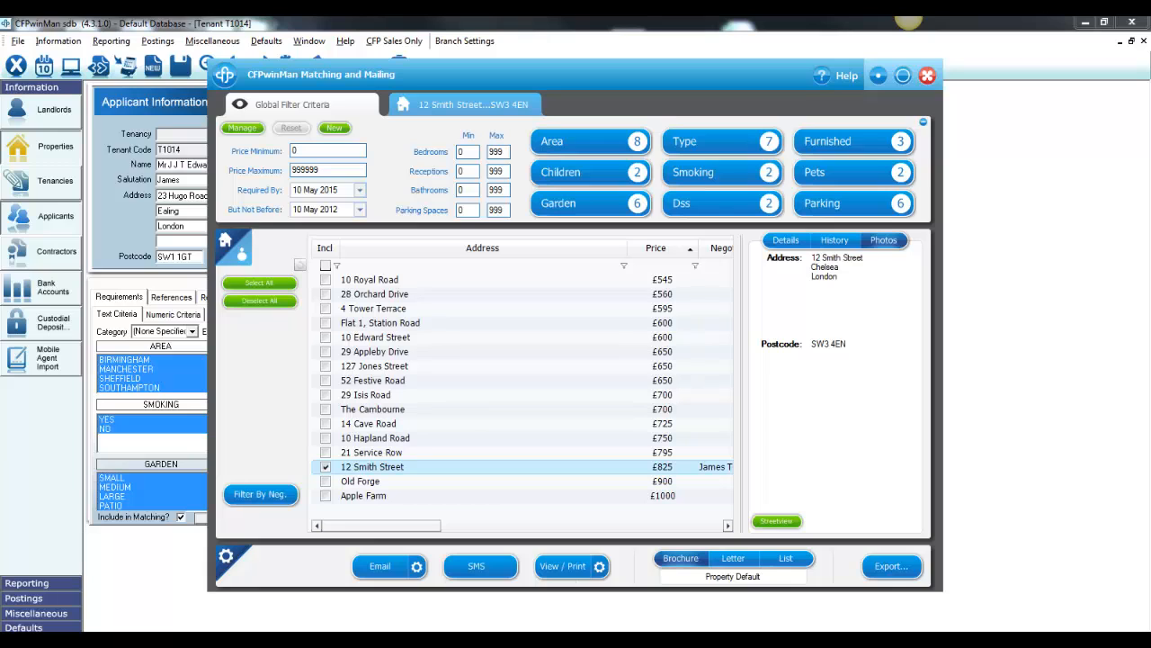
{"action": "left_click", "coordinate": [880, 78]}
Step: Open the Match and Mail User Guide from Help > User Manuals
{"action": "left_click", "coordinate": [345, 41]}
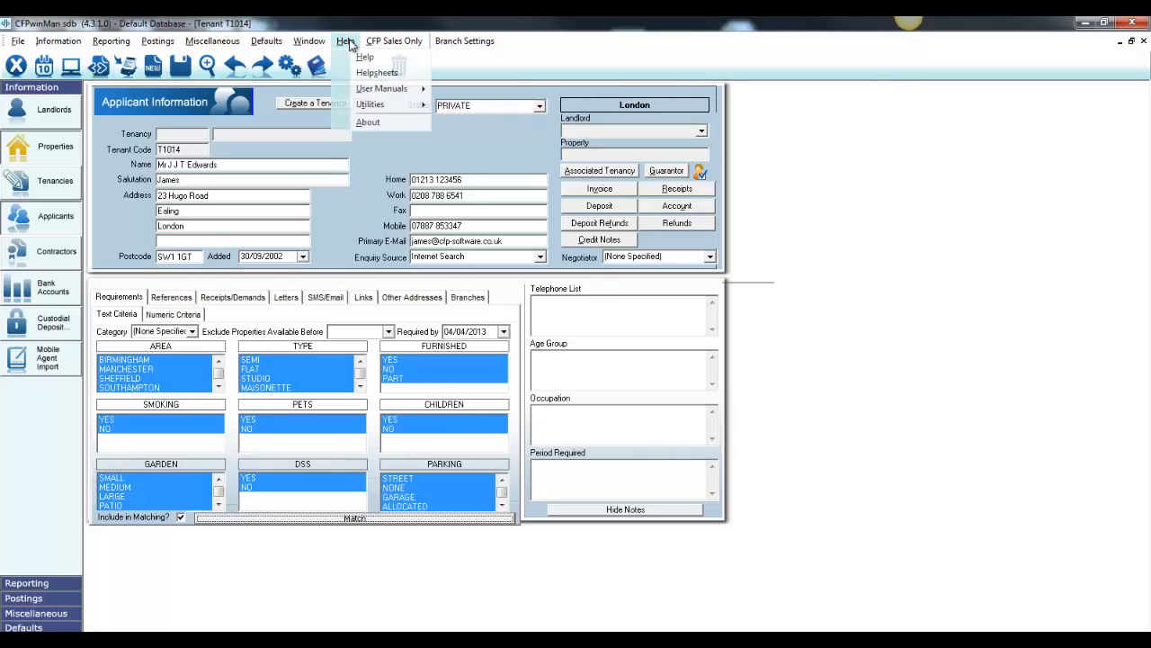
{"action": "mouse_move", "coordinate": [366, 91]}
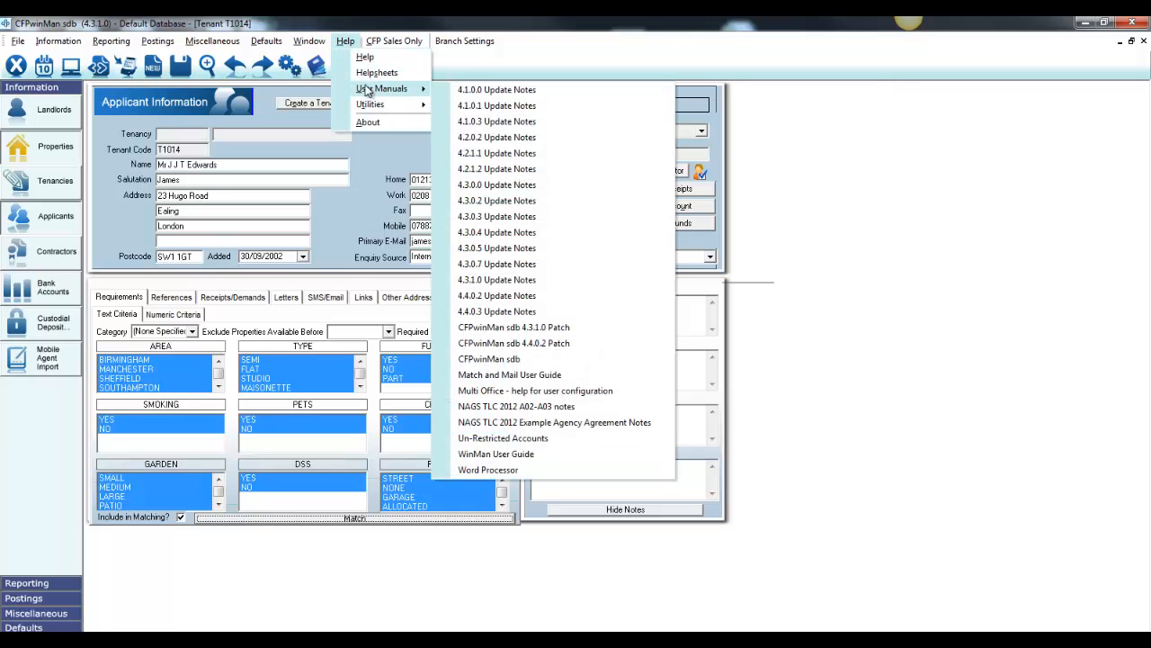
{"action": "left_click", "coordinate": [538, 375]}
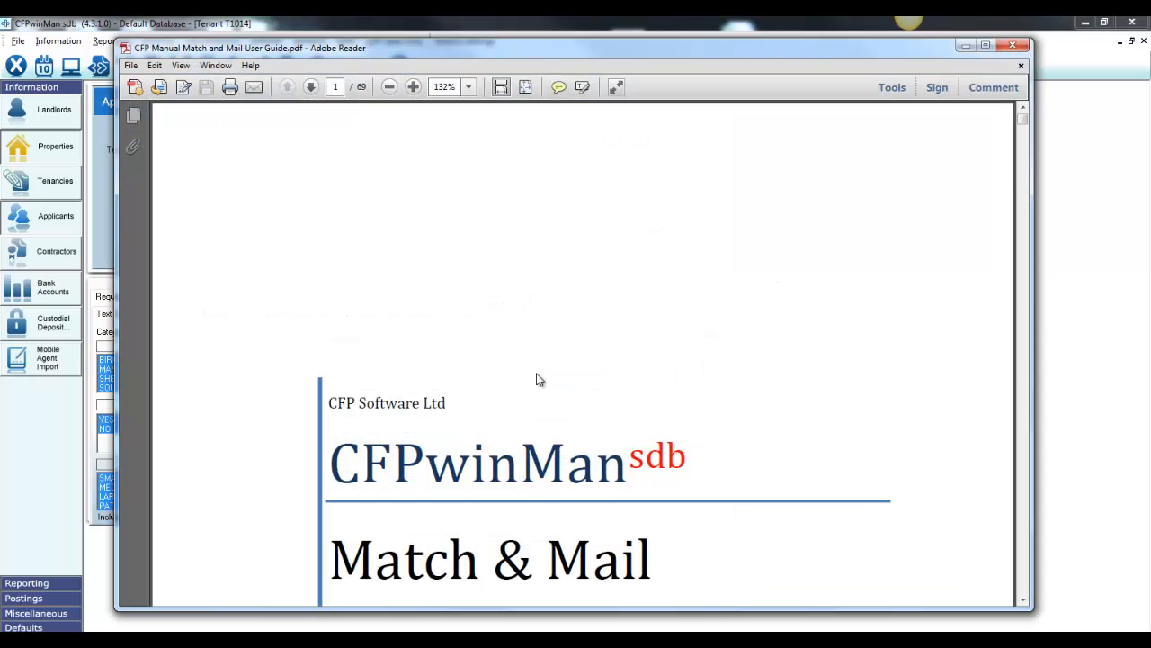
Step: Jump from the user guide's table of contents to the Colour Map section
{"action": "scroll", "coordinate": [538, 379], "scroll_direction": "down", "scroll_amount": 10}
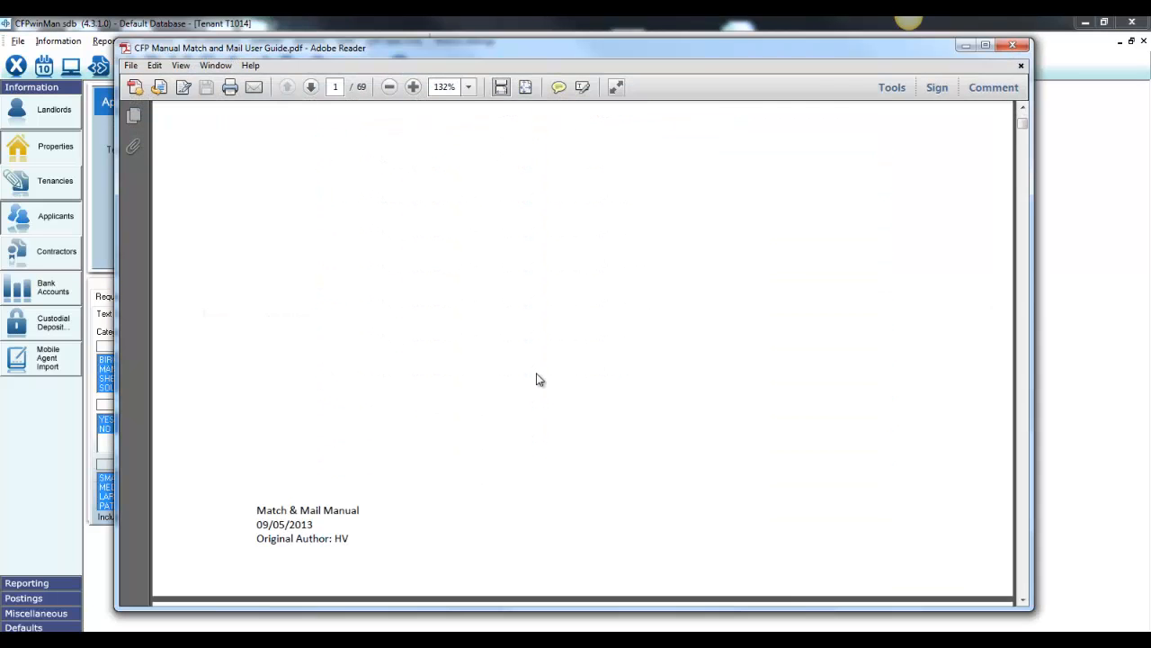
{"action": "scroll", "coordinate": [538, 379], "scroll_direction": "down", "scroll_amount": 15}
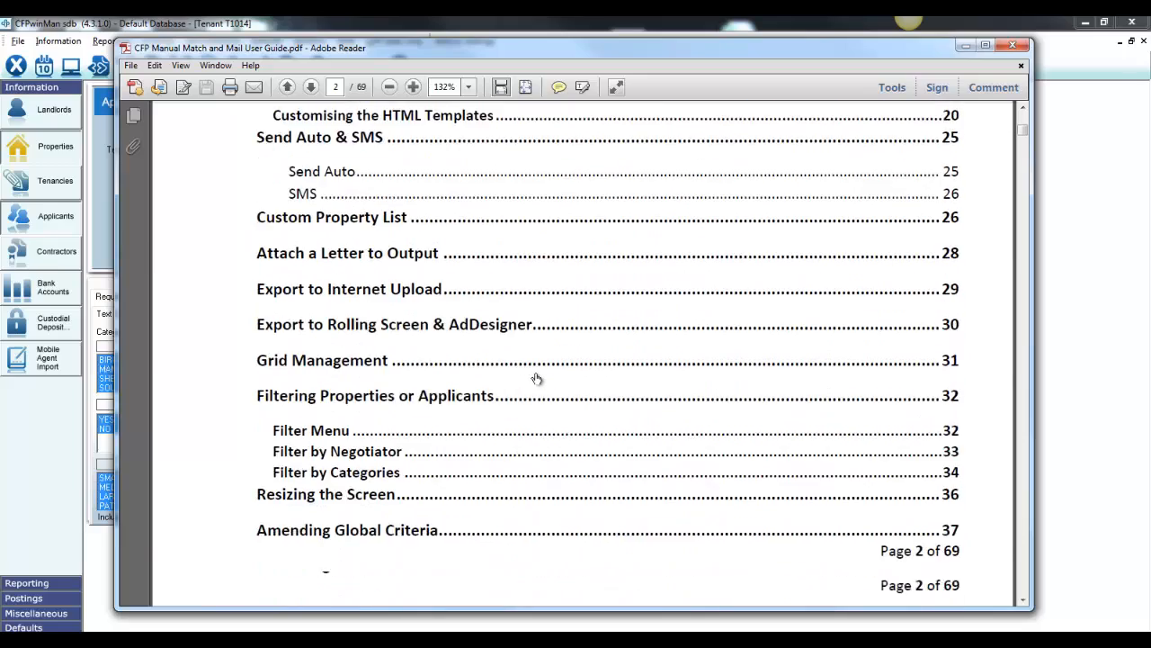
{"action": "scroll", "coordinate": [537, 379], "scroll_direction": "down", "scroll_amount": 15}
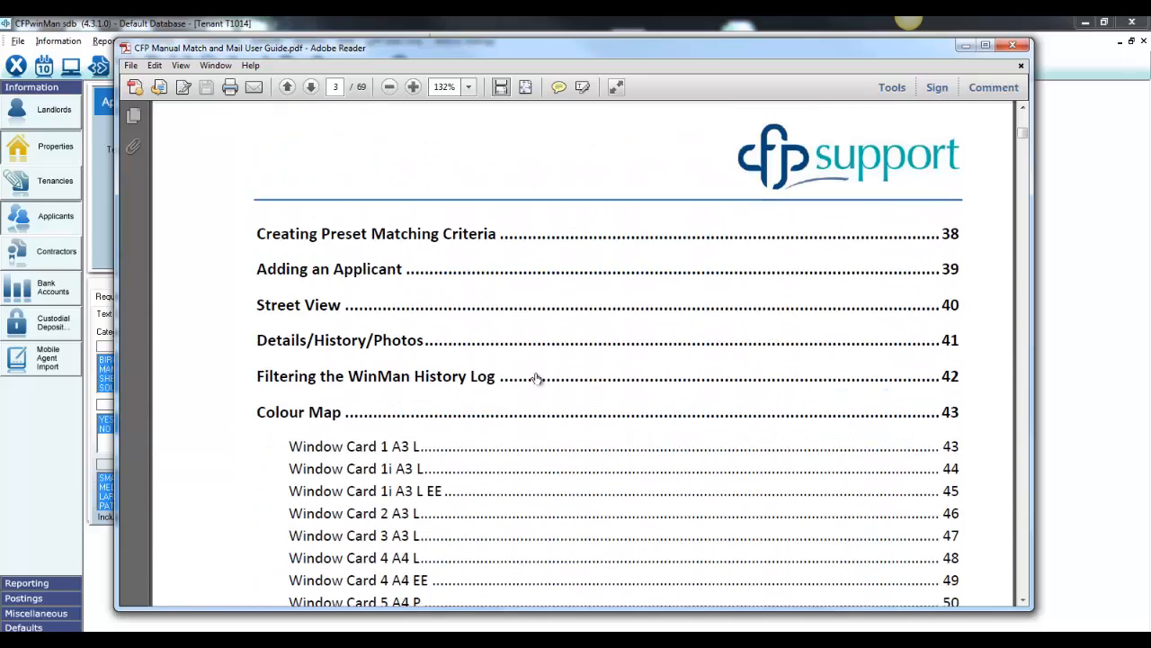
{"action": "left_click", "coordinate": [322, 414]}
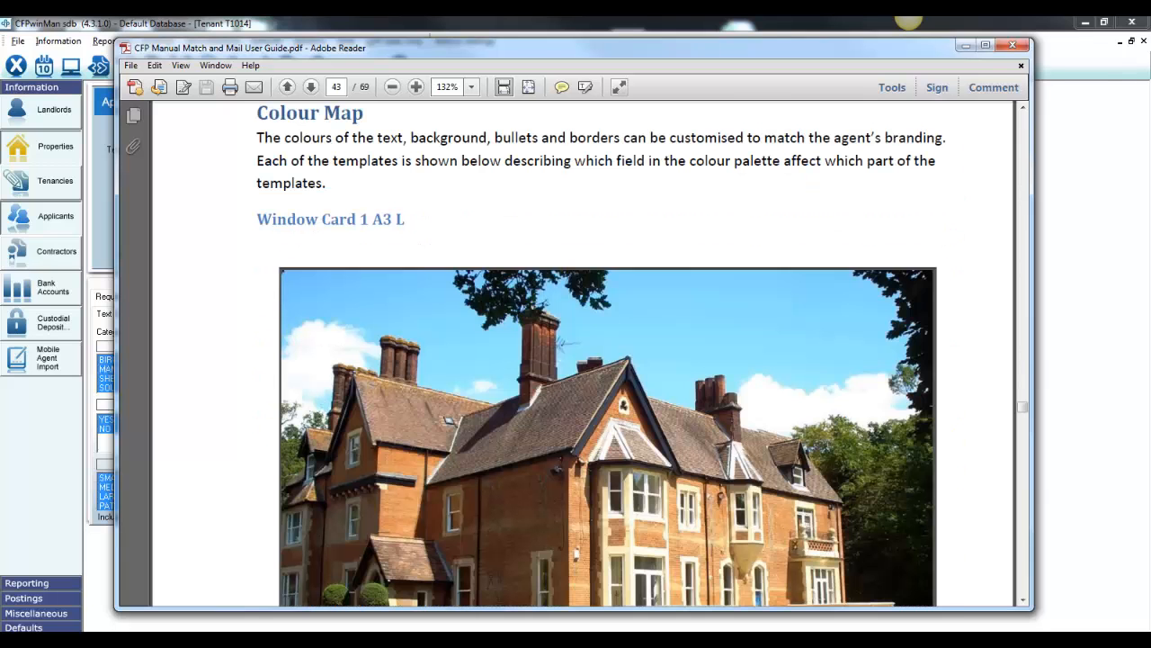
Step: Scroll through the template pages to page 46, the Window Card 2 A3 L example
{"action": "scroll", "coordinate": [520, 293], "scroll_direction": "down", "scroll_amount": 4}
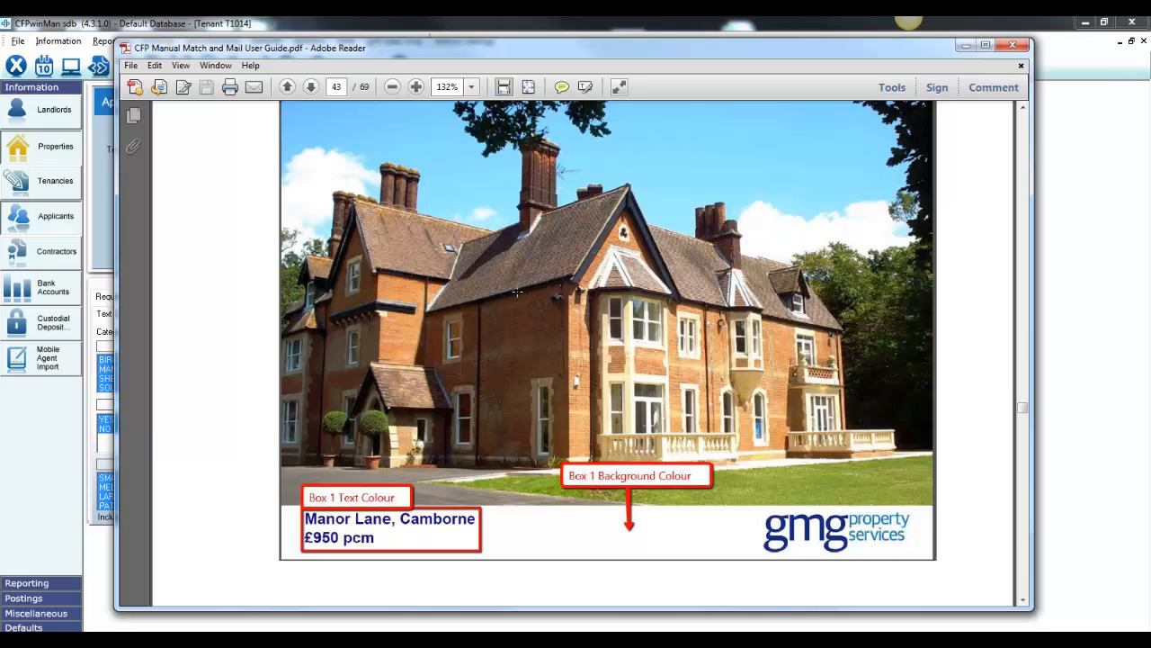
{"action": "scroll", "coordinate": [518, 295], "scroll_direction": "down", "scroll_amount": 12}
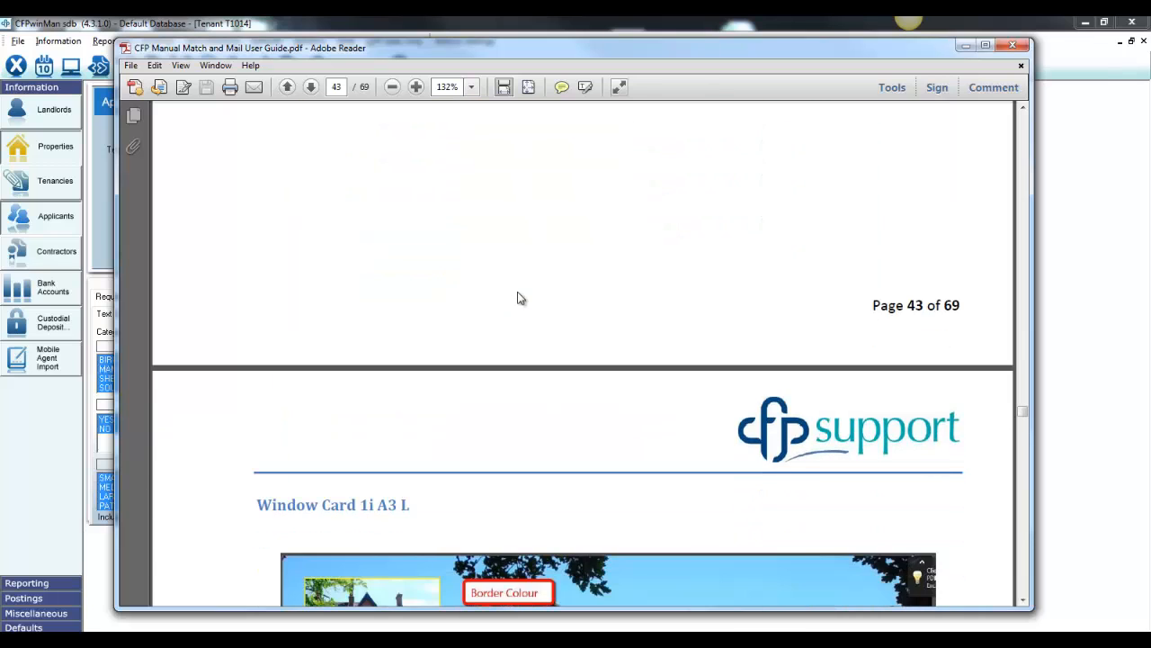
{"action": "scroll", "coordinate": [518, 298], "scroll_direction": "down", "scroll_amount": 6}
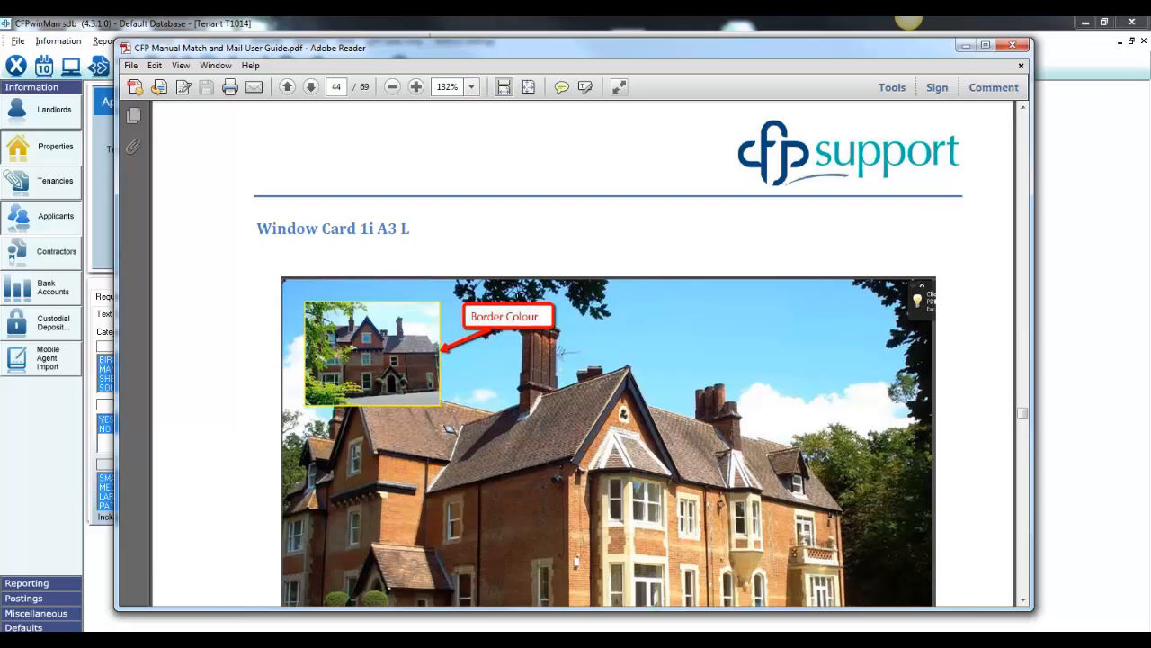
{"action": "scroll", "coordinate": [596, 354], "scroll_direction": "down", "scroll_amount": 4}
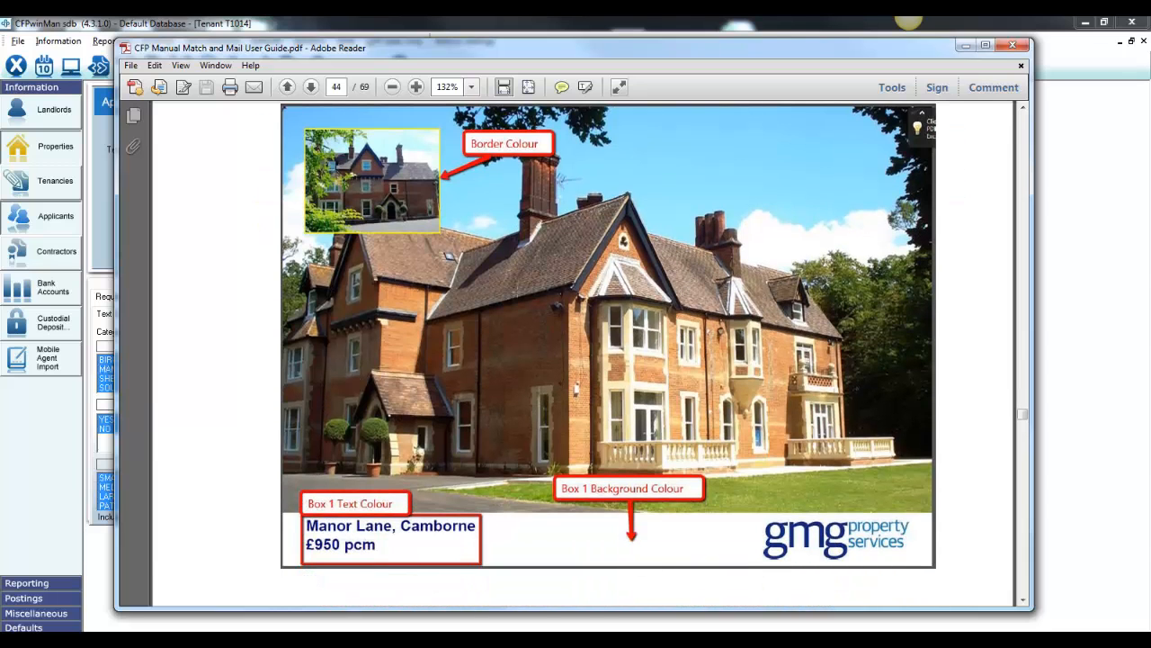
{"action": "scroll", "coordinate": [518, 295], "scroll_direction": "down", "scroll_amount": 20}
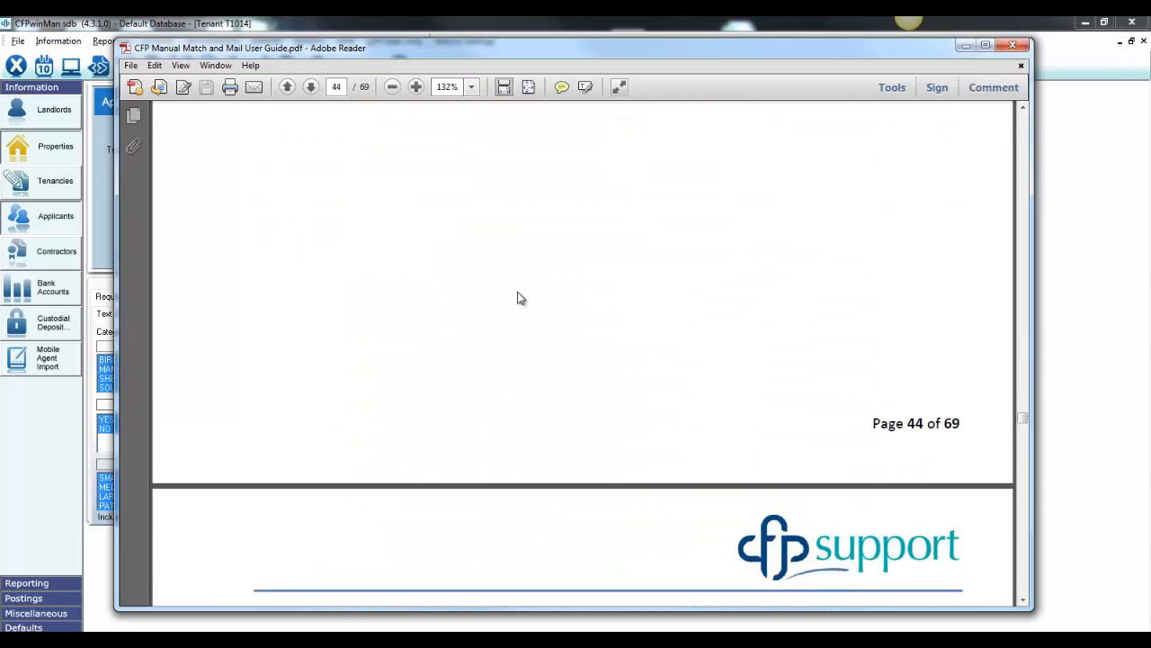
{"action": "scroll", "coordinate": [518, 295], "scroll_direction": "down", "scroll_amount": 5}
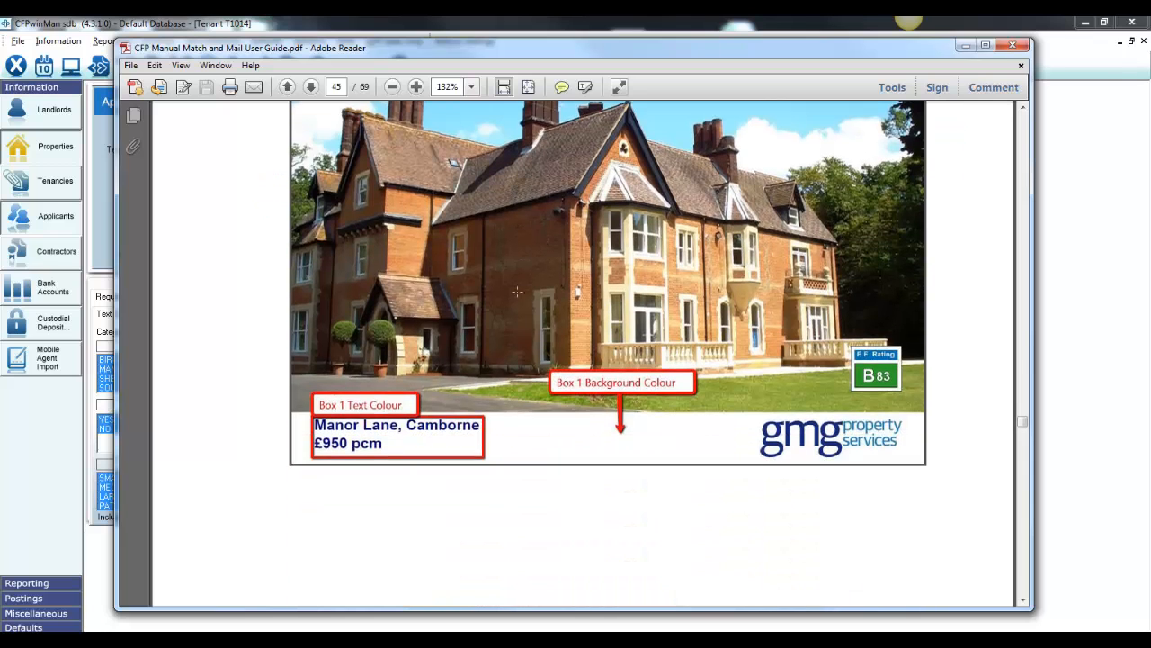
{"action": "scroll", "coordinate": [518, 294], "scroll_direction": "down", "scroll_amount": 6}
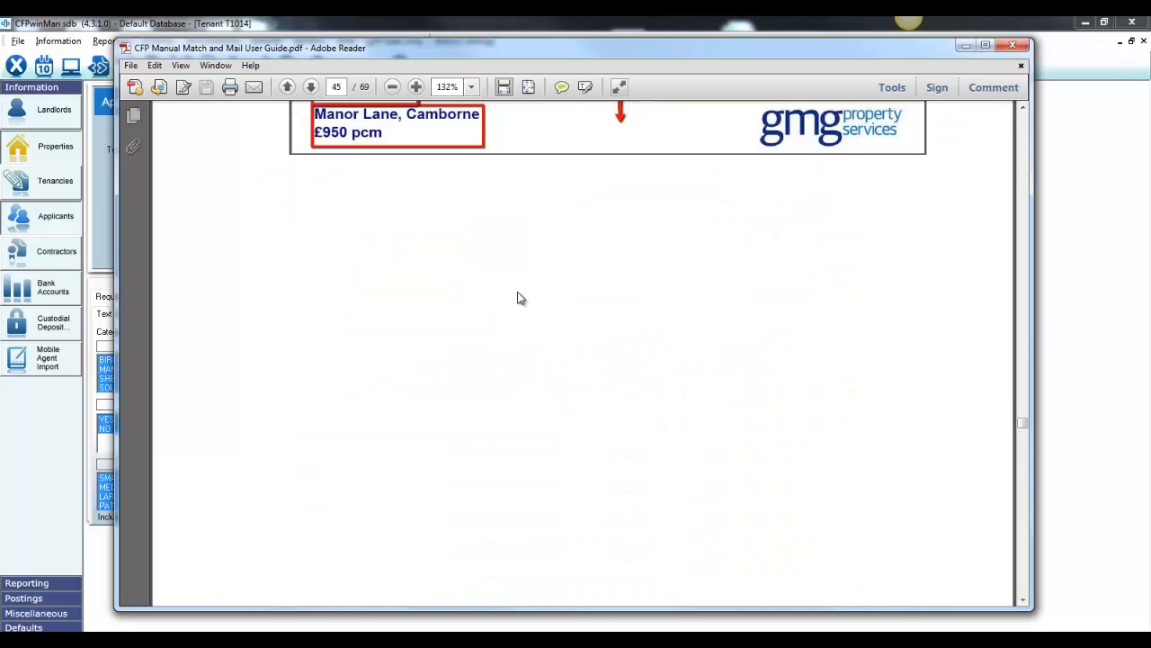
{"action": "scroll", "coordinate": [518, 299], "scroll_direction": "down", "scroll_amount": 12}
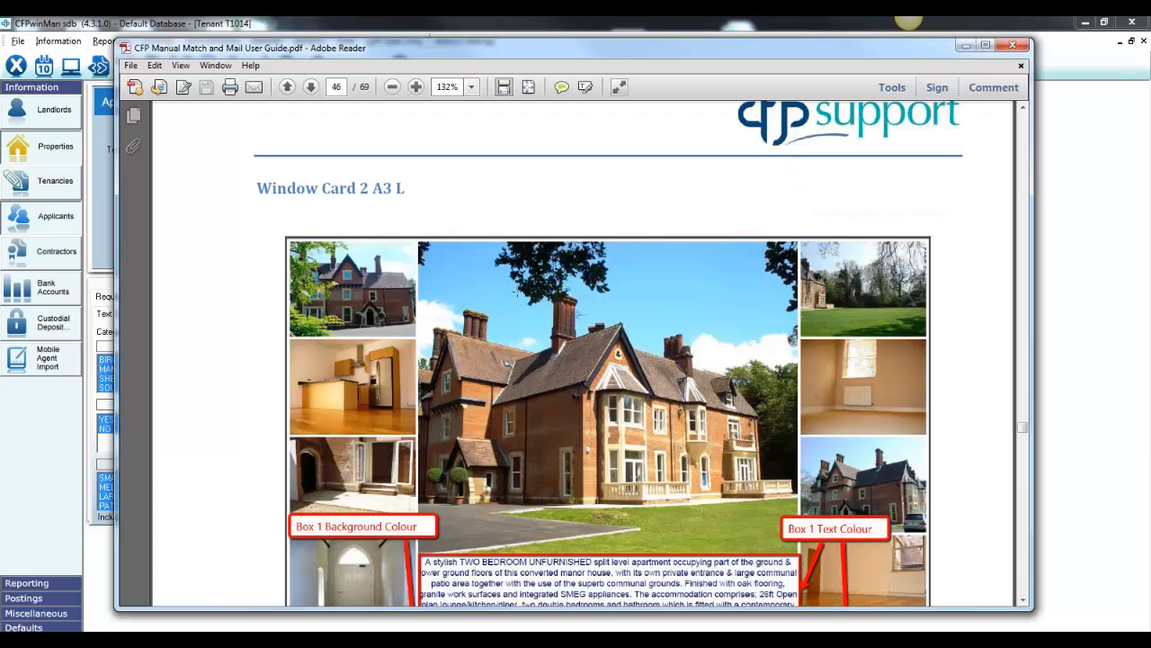
{"action": "scroll", "coordinate": [516, 293], "scroll_direction": "down", "scroll_amount": 2}
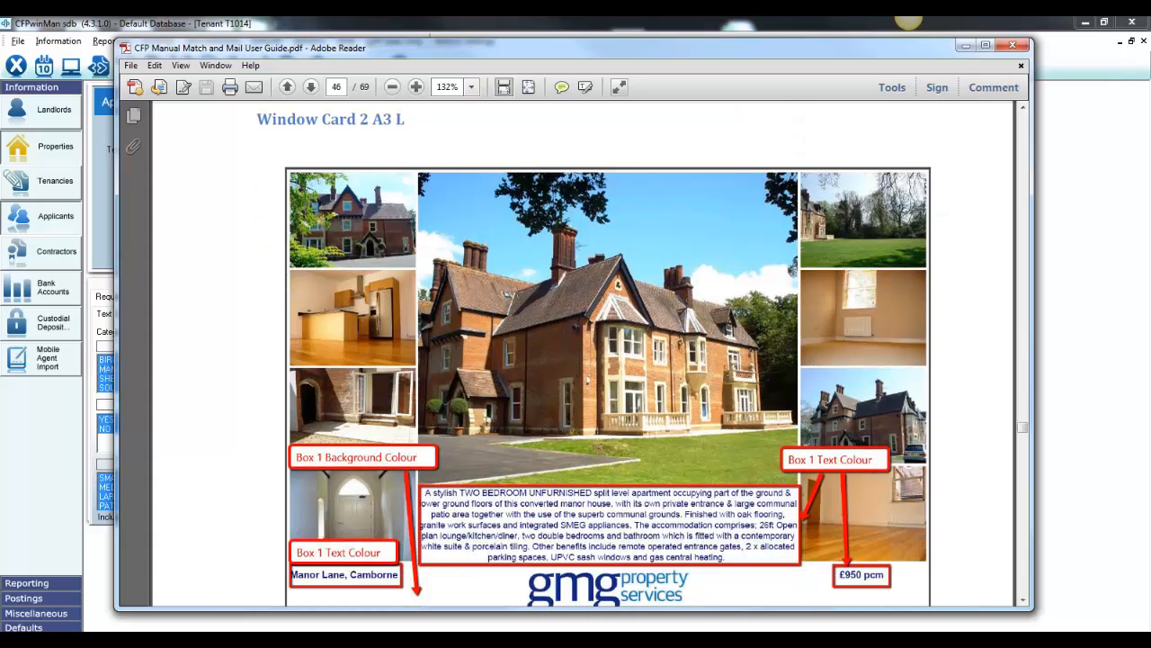